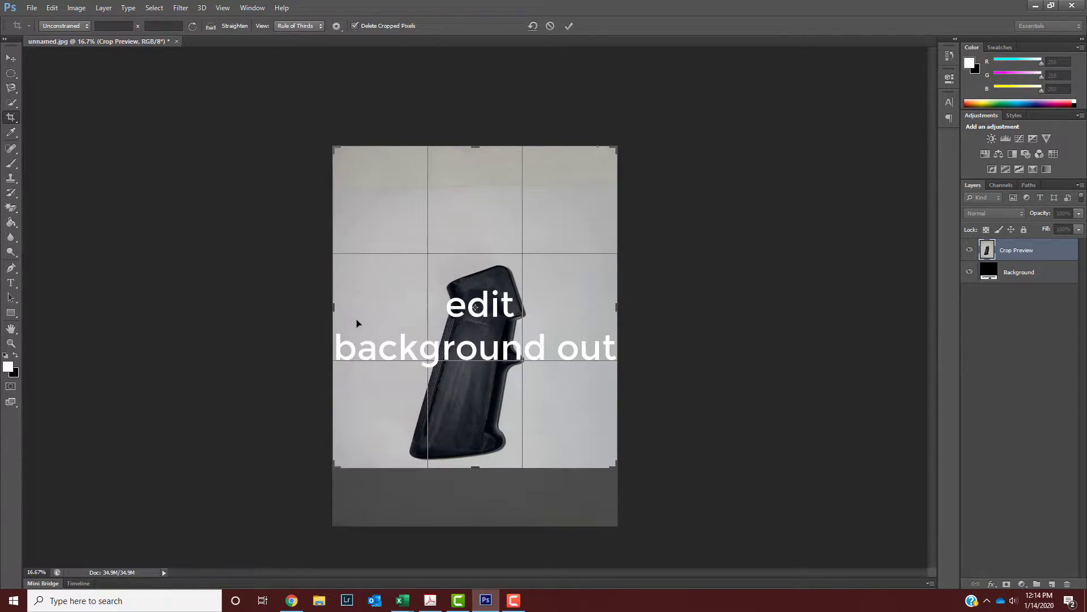
- Crop the photo closely around the grip and rotate the crop by about 3.1°
drag(334, 316, 364, 316)
drag(587, 311, 551, 310)
drag(474, 147, 474, 199)
drag(568, 429, 561, 434)
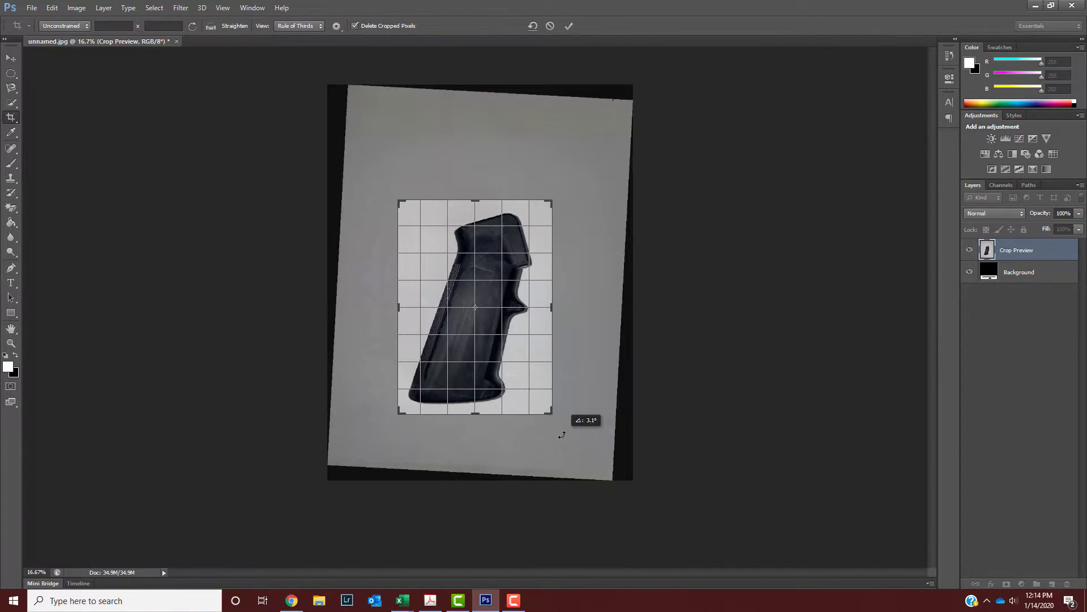
key(Return)
- Convert the locked Background into a regular layer named Layer 0
click(11, 58)
key(ctrl+plus)
key(ctrl+plus)
double_click(1019, 258)
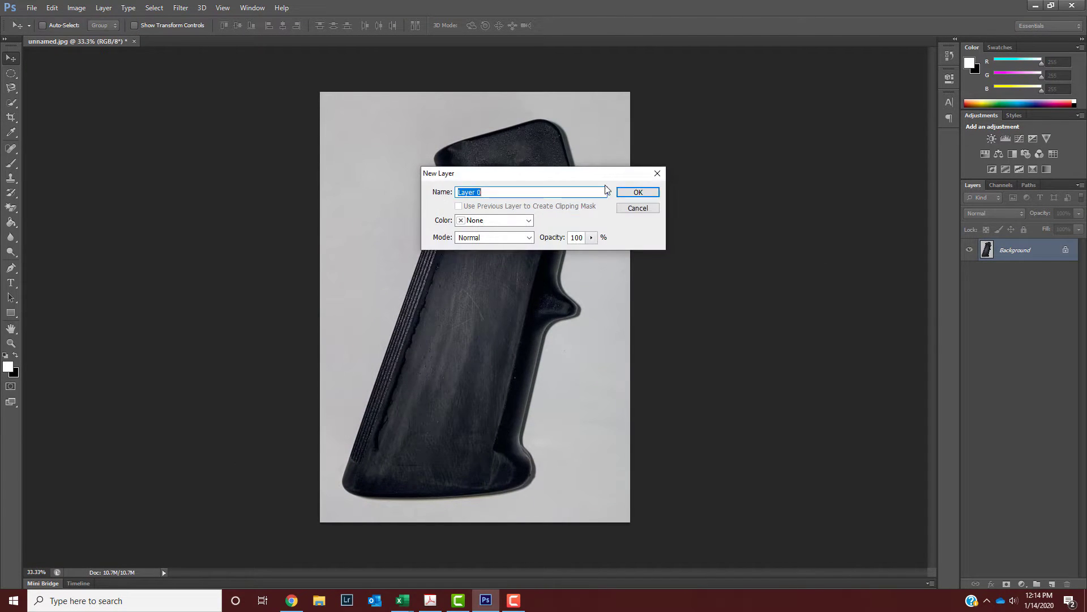
click(629, 191)
- Add an empty layer above Layer 0 and give Layer 0 a layer mask
click(1052, 583)
click(1012, 277)
click(1007, 583)
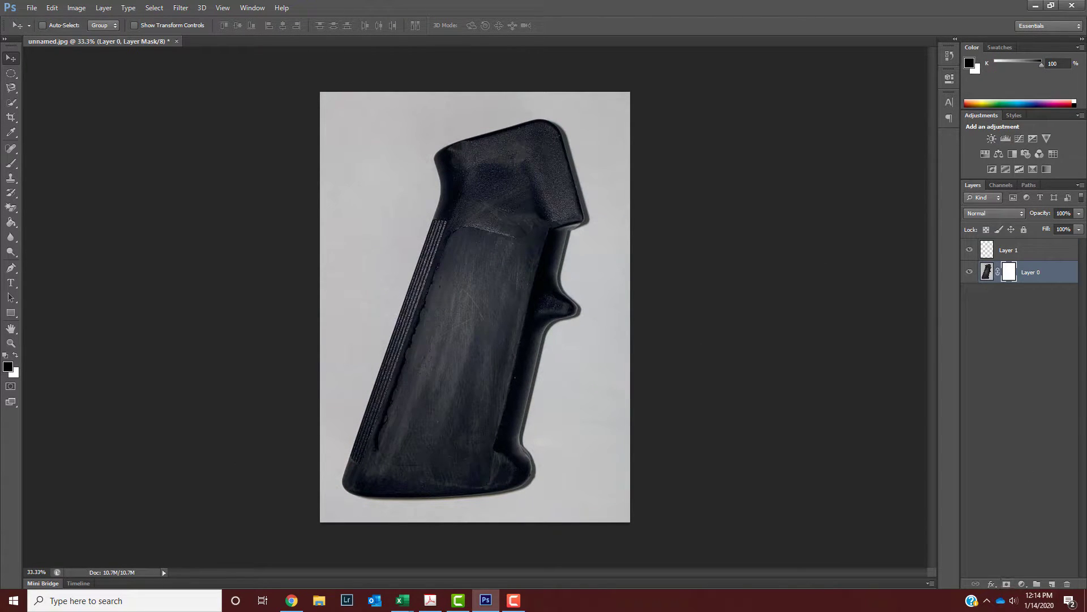
- Duplicate Layer 0 with its mask and adjust the image levels
click(11, 207)
click(987, 272)
right_click(1041, 272)
click(940, 198)
key(Return)
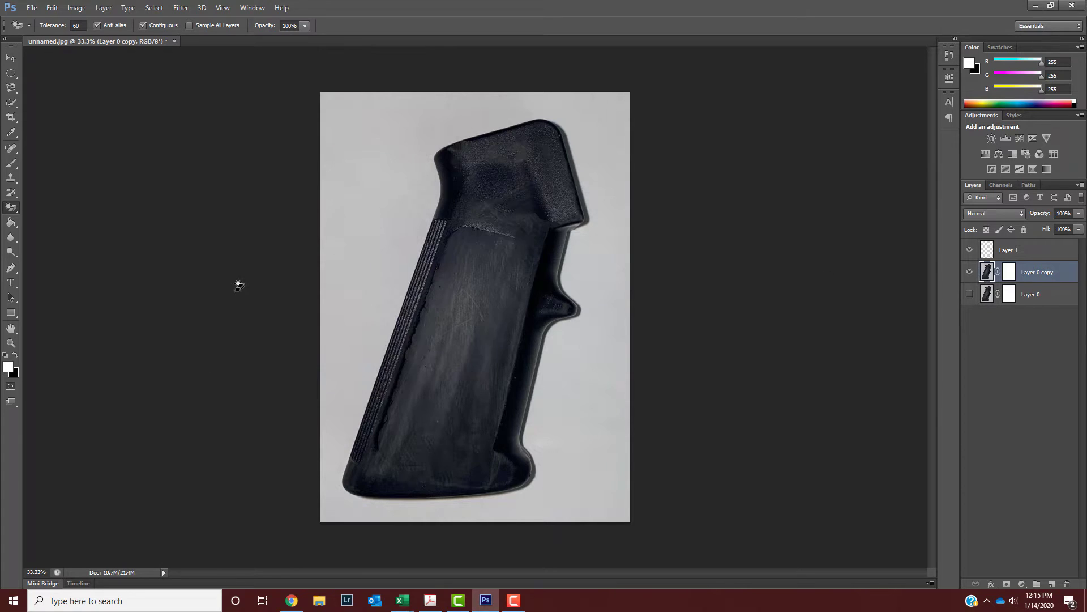
key(ctrl+l)
drag(743, 412, 716, 418)
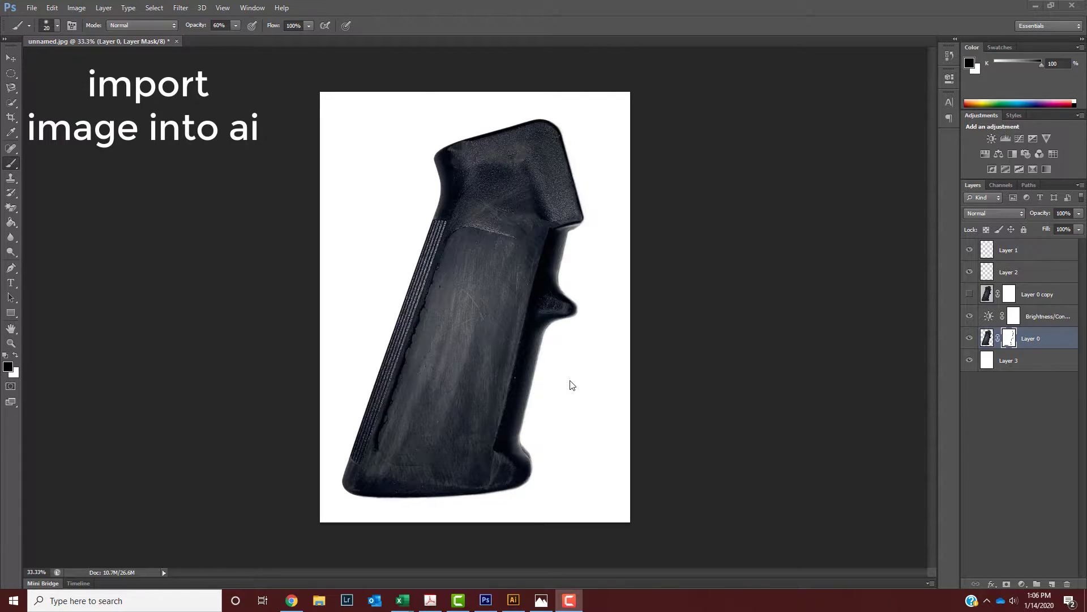
- Switch to Illustrator and select the linked outline.jpg grip image on the artboard
click(570, 381)
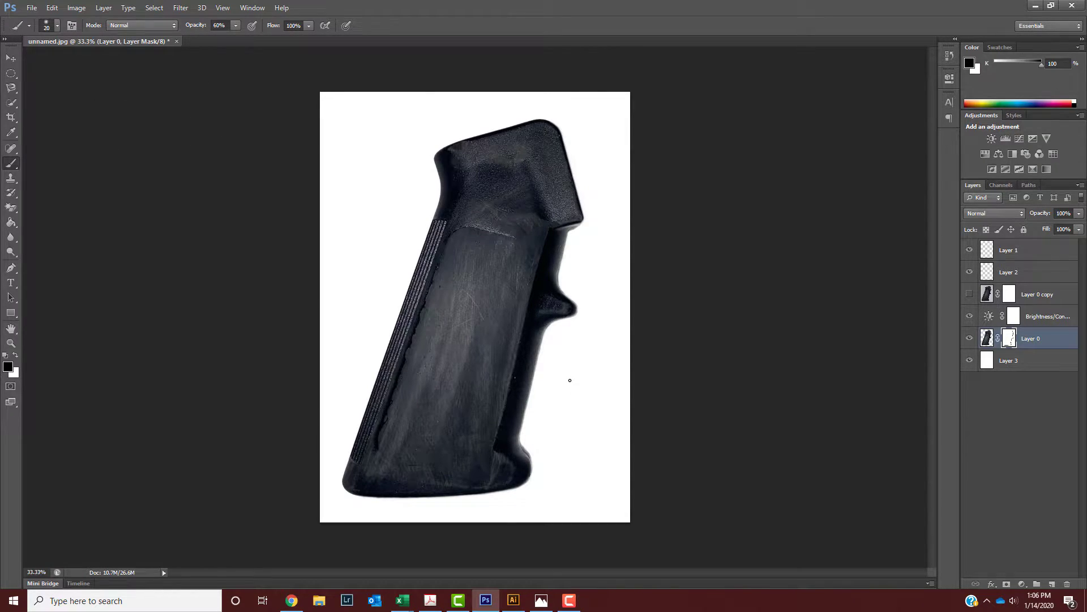
key(ctrl+plus)
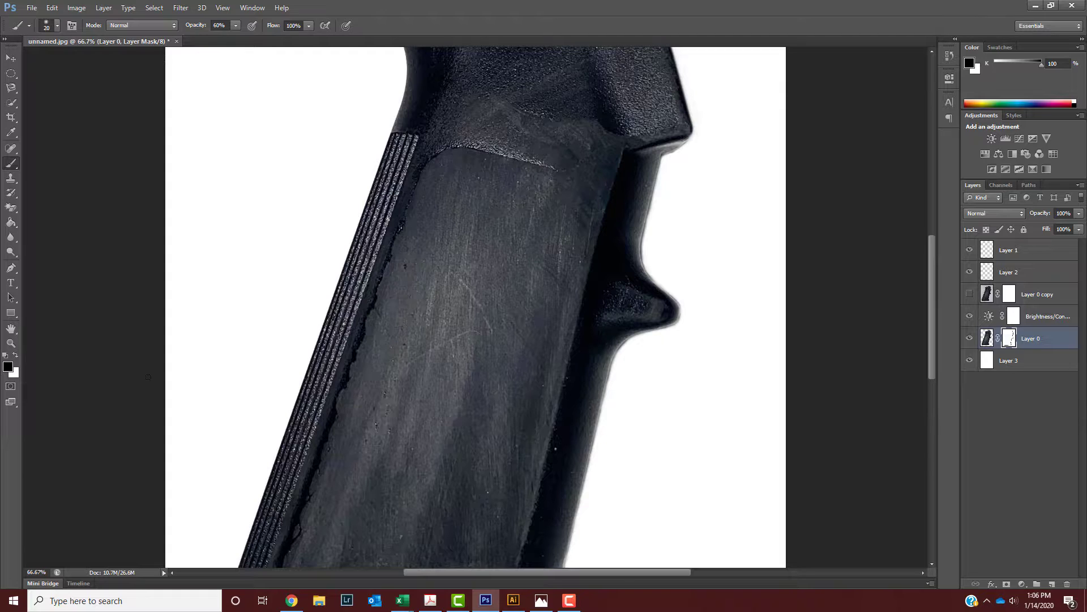
click(513, 600)
click(392, 278)
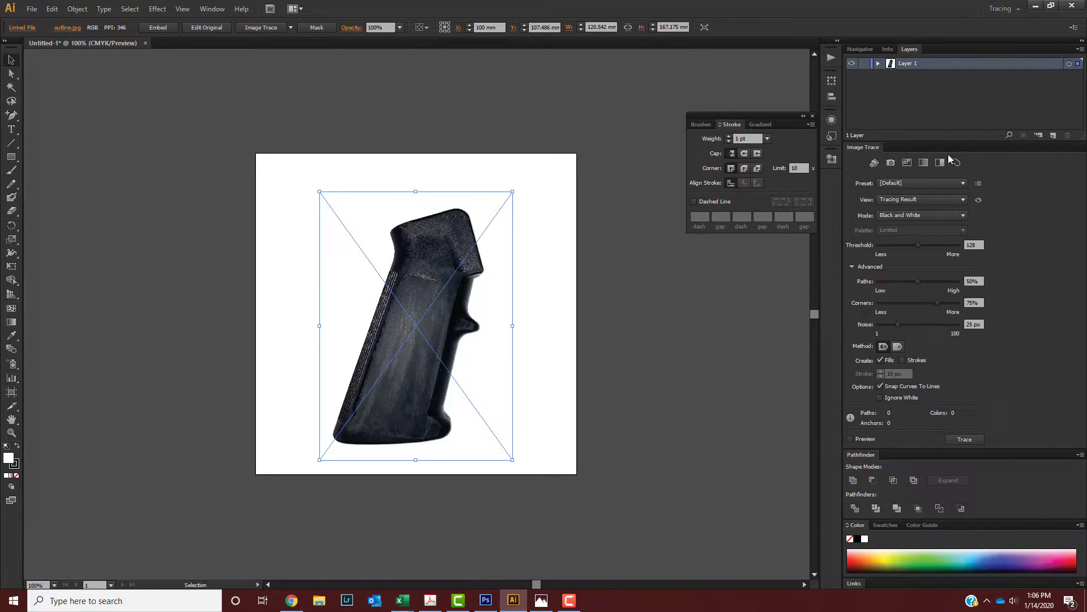
- Set the image trace to Tracing Result with Outlines view, the Default preset and Black and White mode, with Ignore White enabled
click(913, 201)
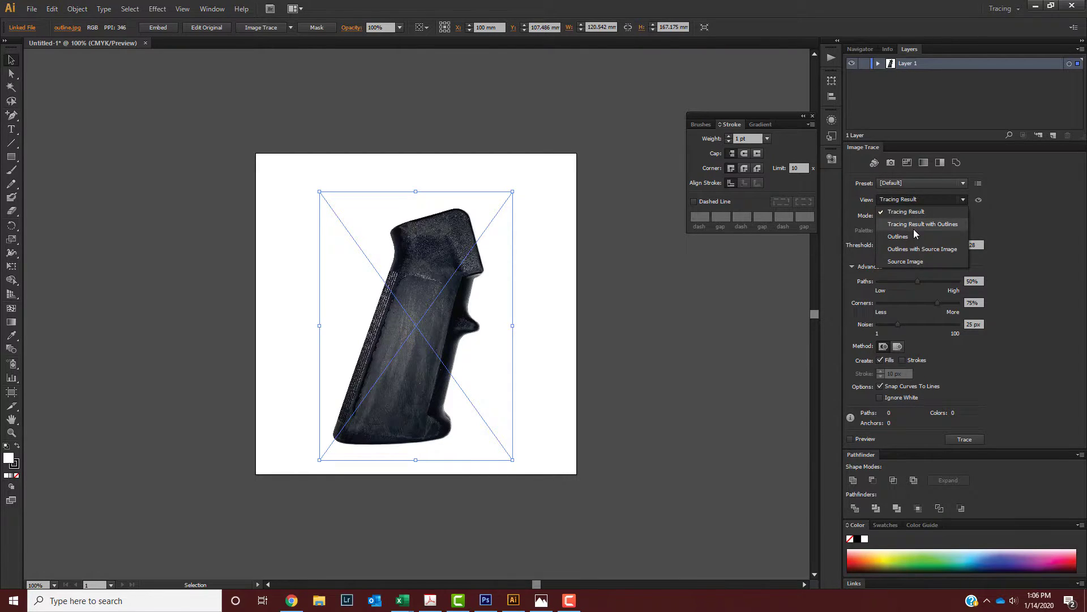
click(913, 225)
click(911, 182)
click(910, 193)
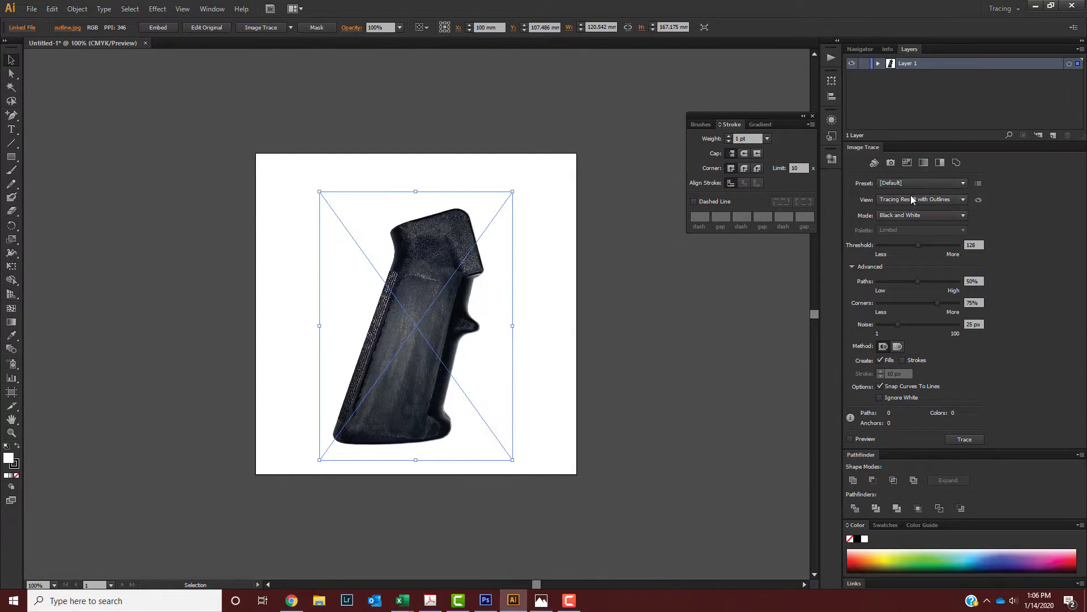
click(906, 214)
click(906, 255)
click(880, 396)
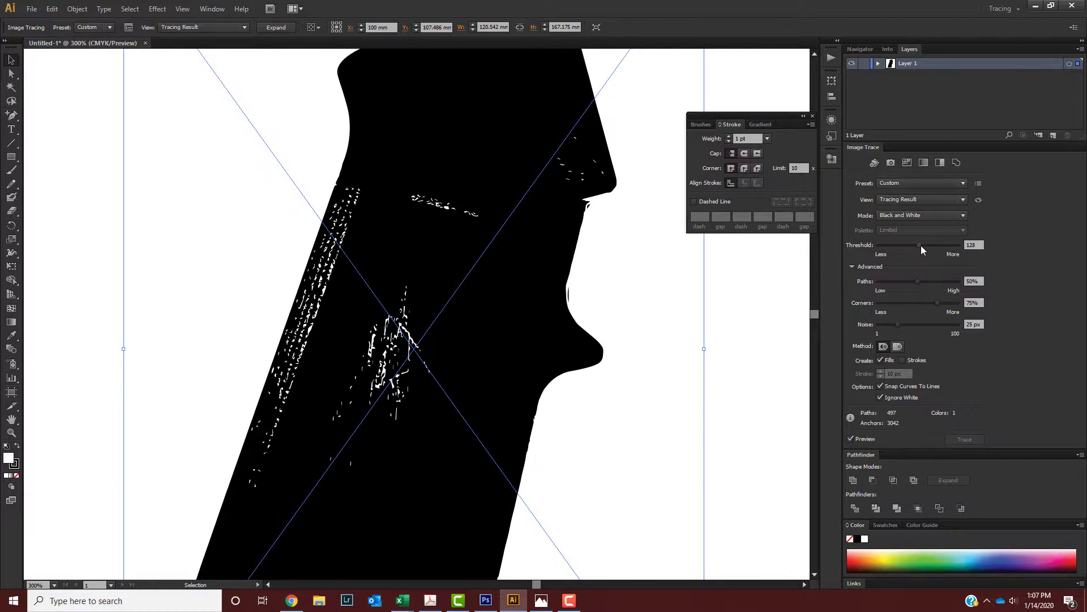
- Refine the grip trace with threshold 220, paths 78% and corners 100%
drag(921, 246, 930, 246)
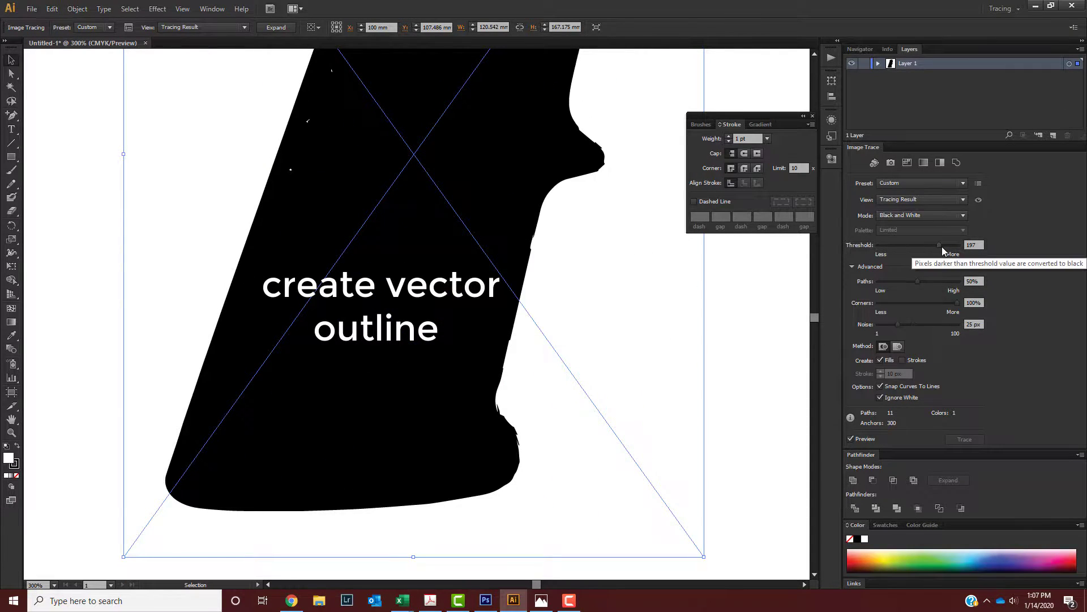
drag(940, 245, 946, 246)
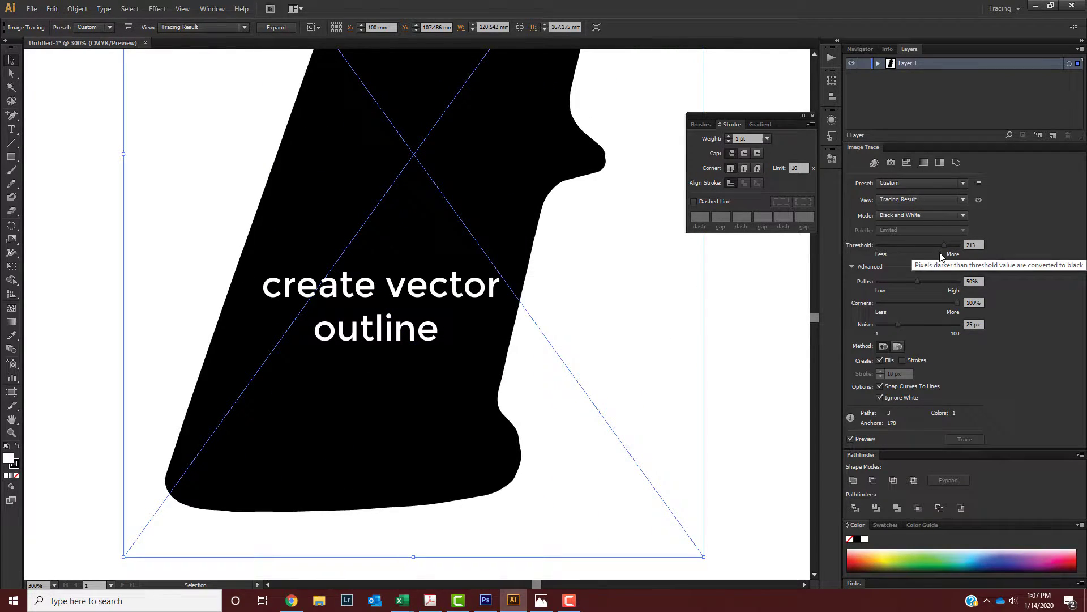
drag(918, 281, 940, 282)
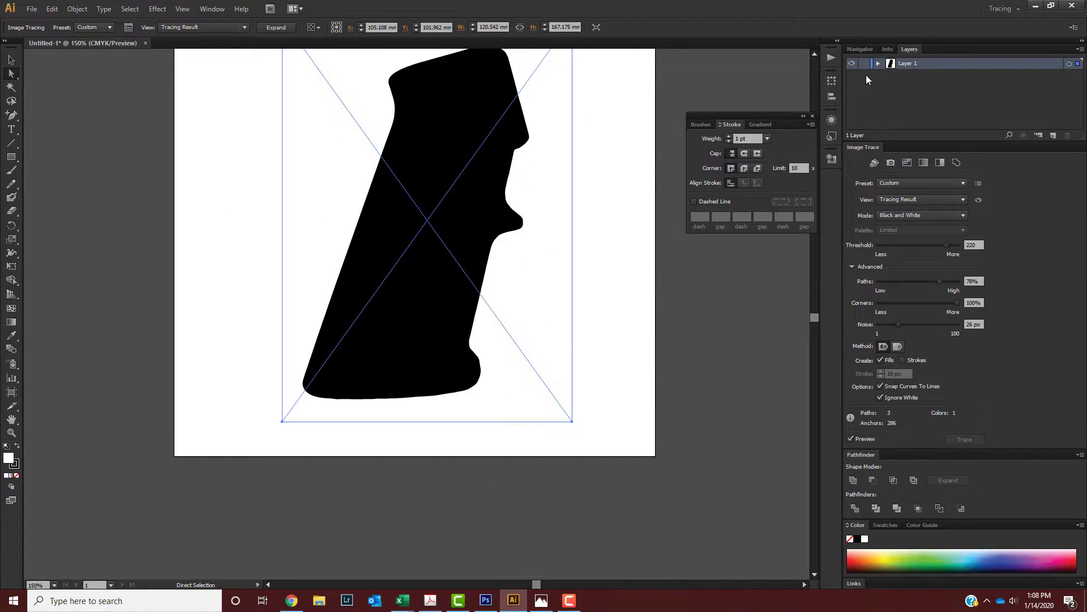
- Expand the image tracing into editable vector paths and select the black grip shape
click(878, 63)
click(77, 8)
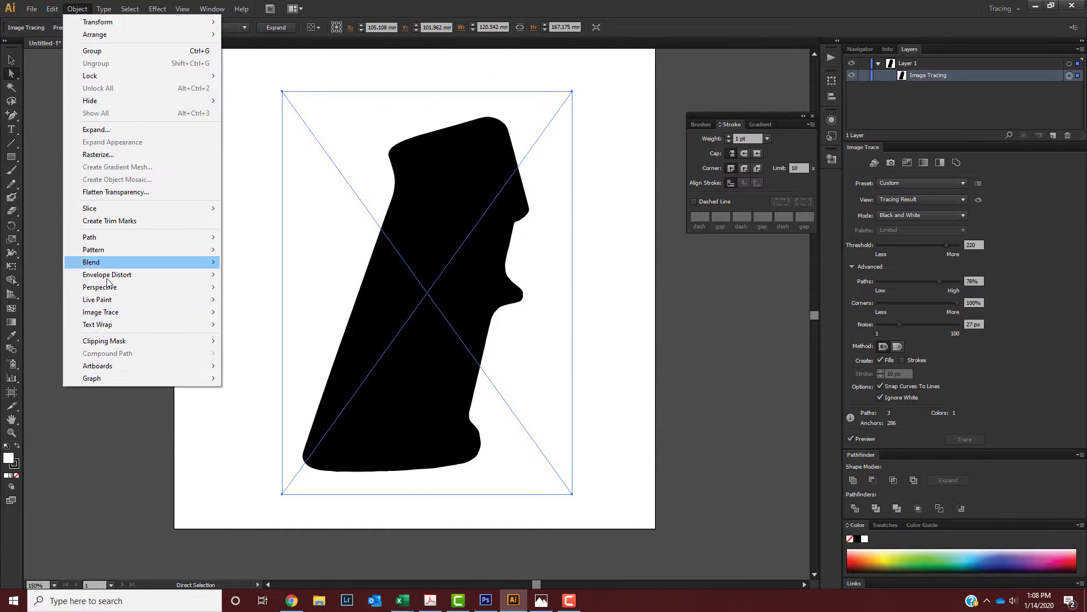
click(235, 347)
click(457, 278)
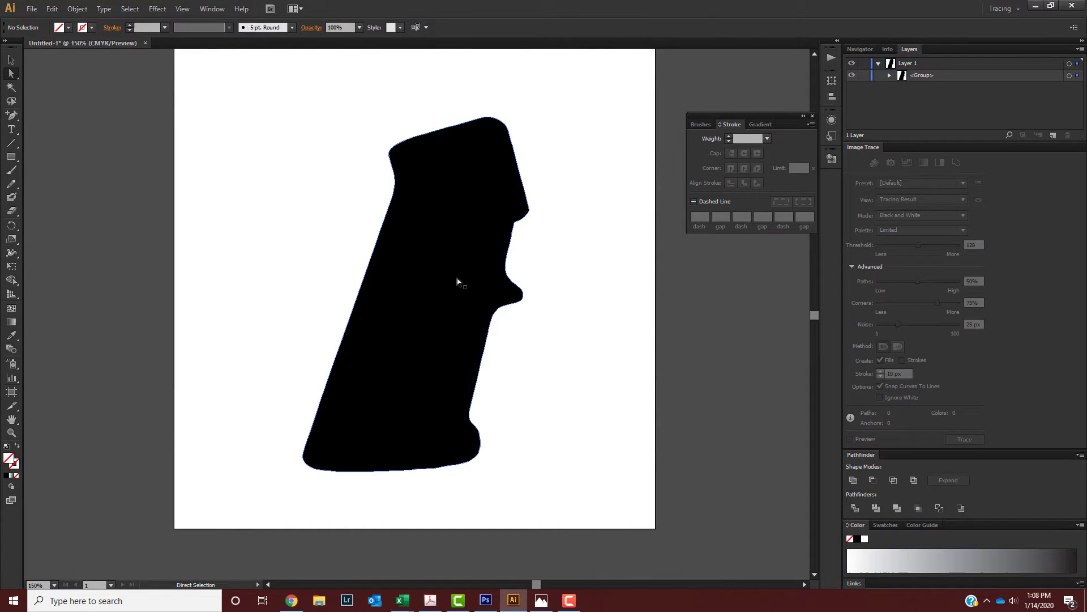
click(457, 277)
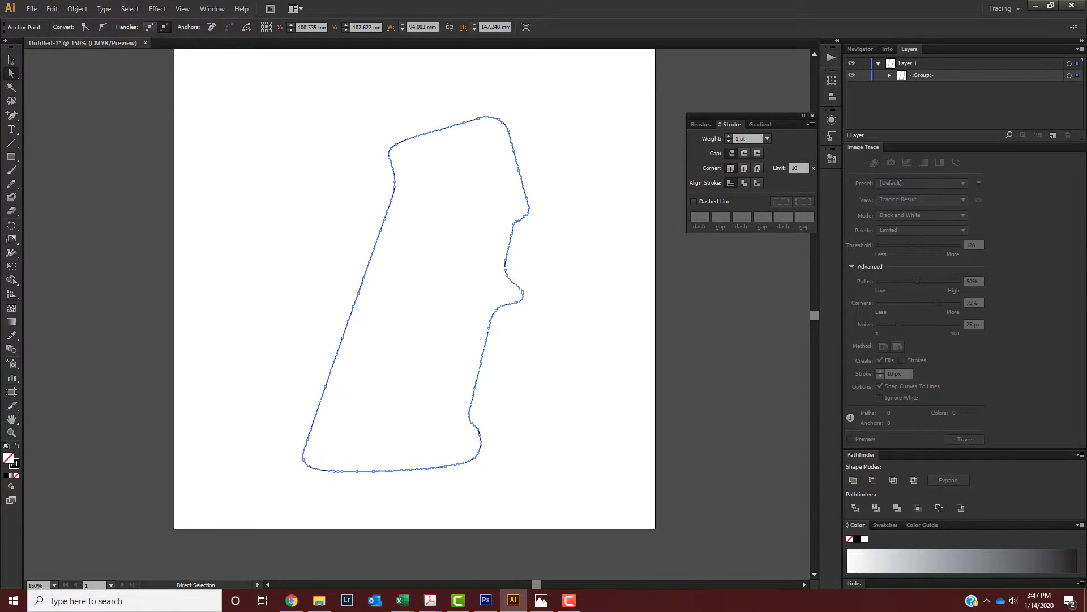
- Offset the grip outline outward by 3.5278 mm with mitered joins, previewing the result
click(77, 8)
mouse_move(110, 242)
click(298, 278)
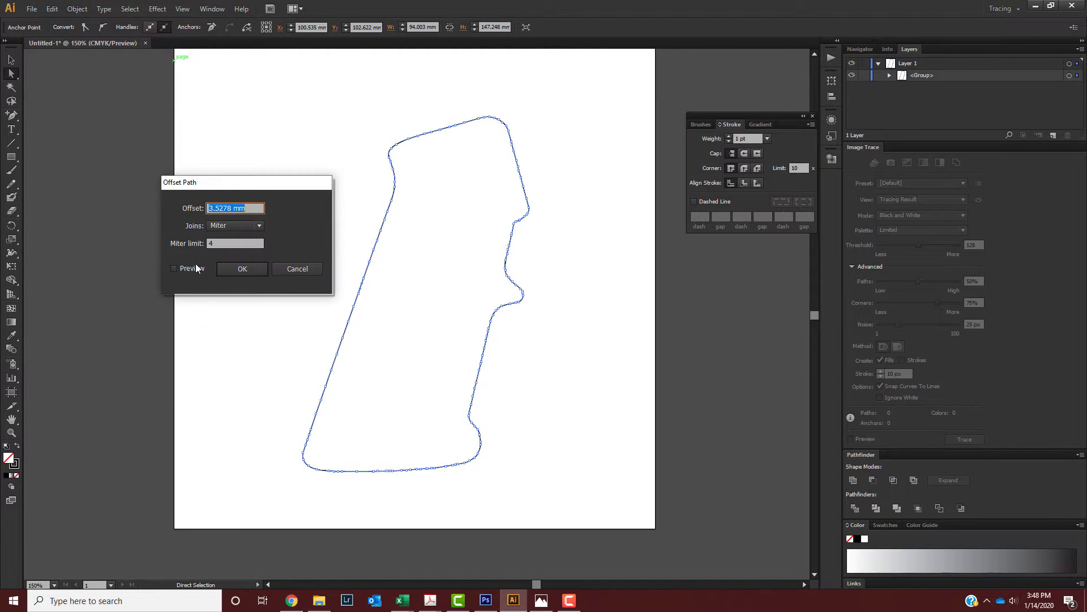
click(197, 268)
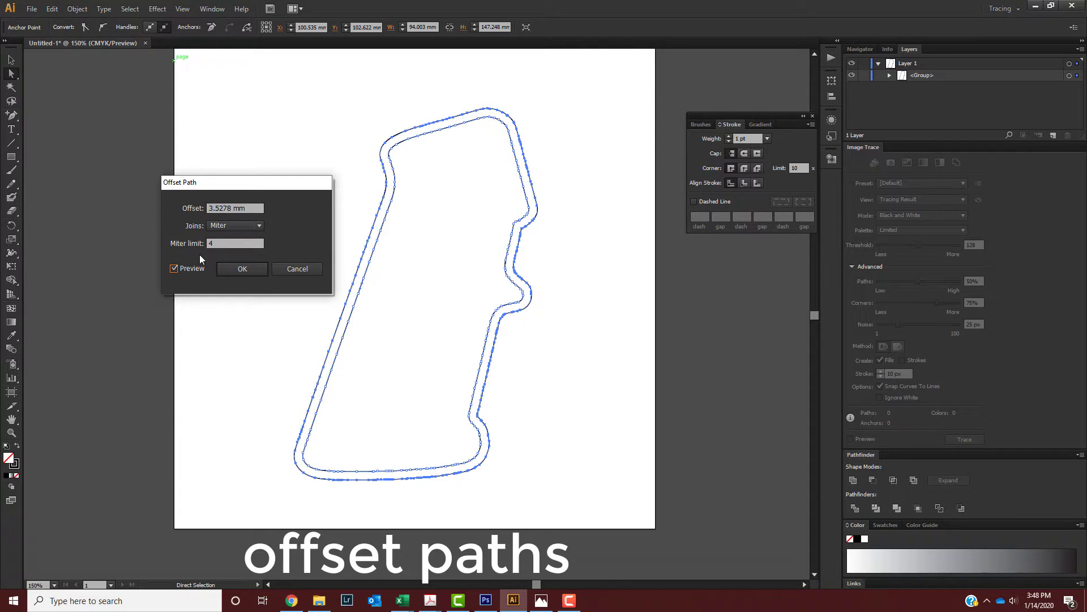
click(226, 271)
click(595, 363)
- Move the inner grip outline path onto a new Layer 2 and add an empty Layer 3
click(889, 75)
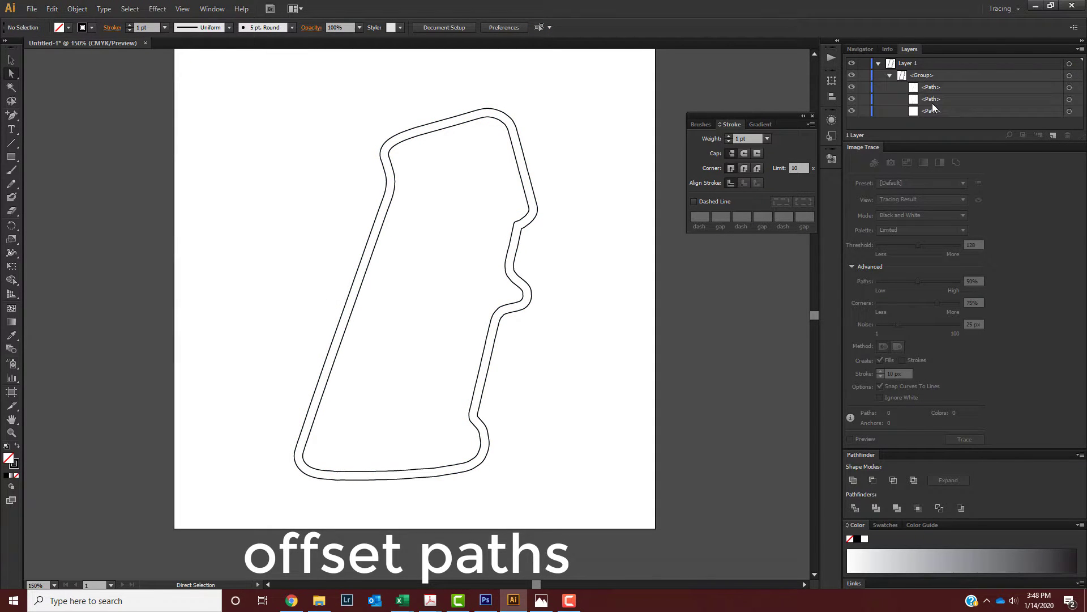
key(ctrl+l)
click(1069, 99)
drag(949, 100, 932, 64)
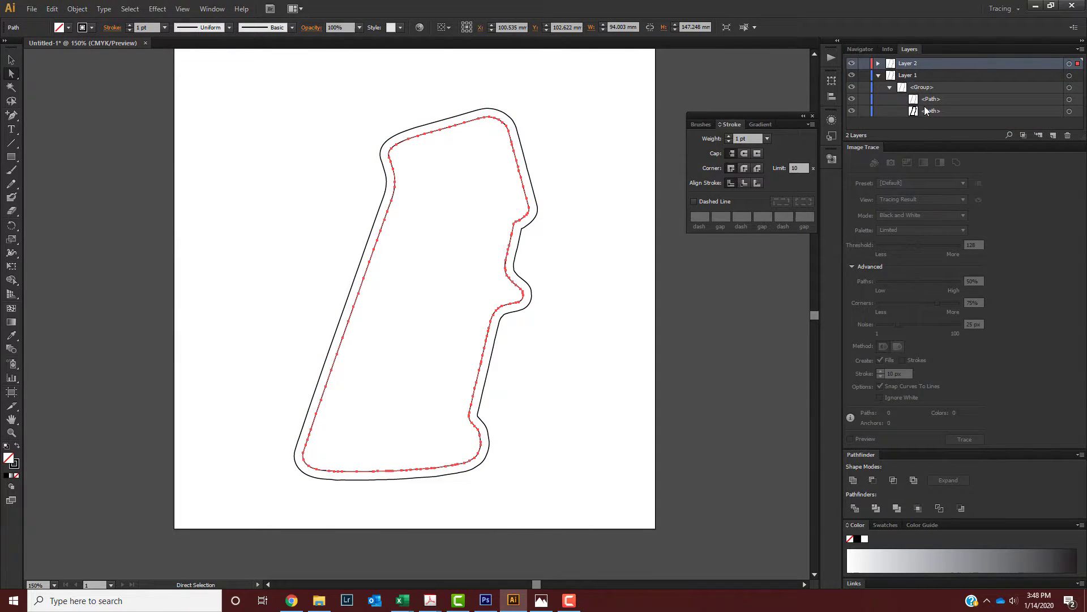
click(1054, 135)
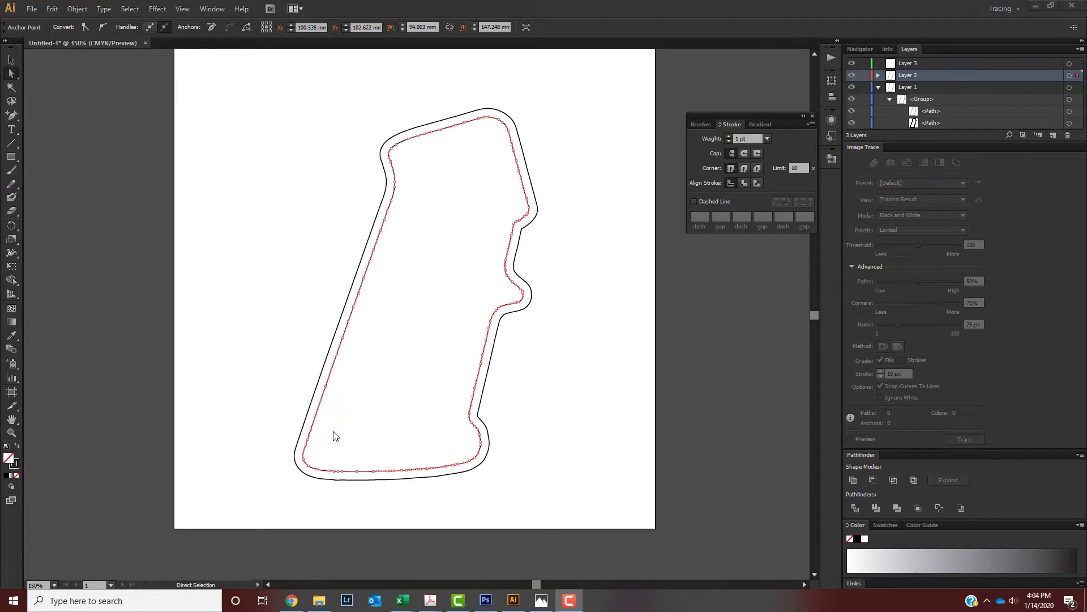
- Offset the Layer 2 grip outline inward by -8 mm with mitered joins, previewing the result
click(77, 9)
mouse_move(123, 237)
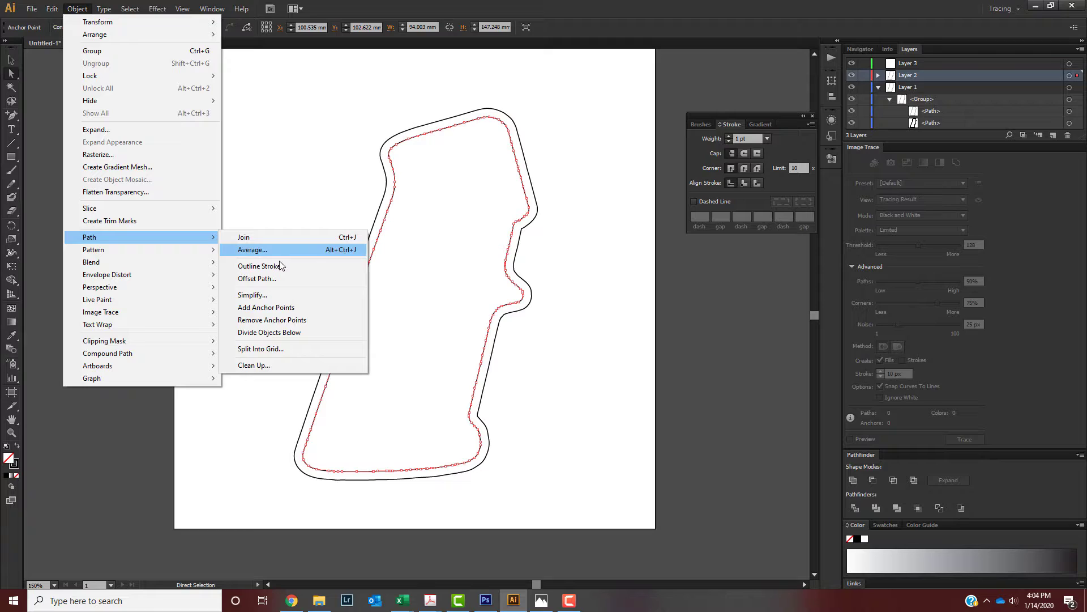
click(280, 277)
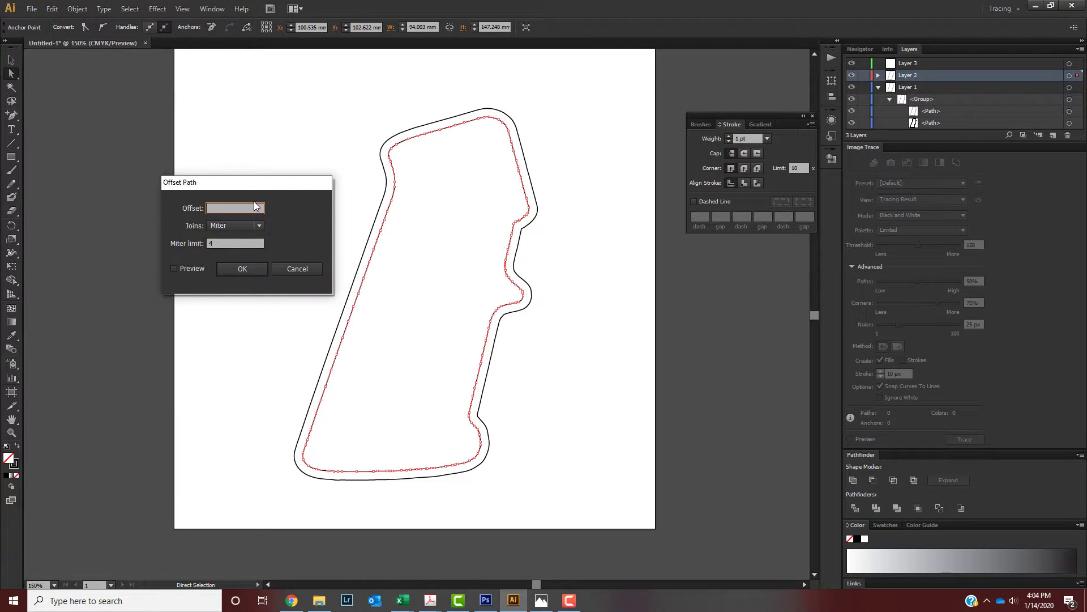
text(-8)
click(174, 268)
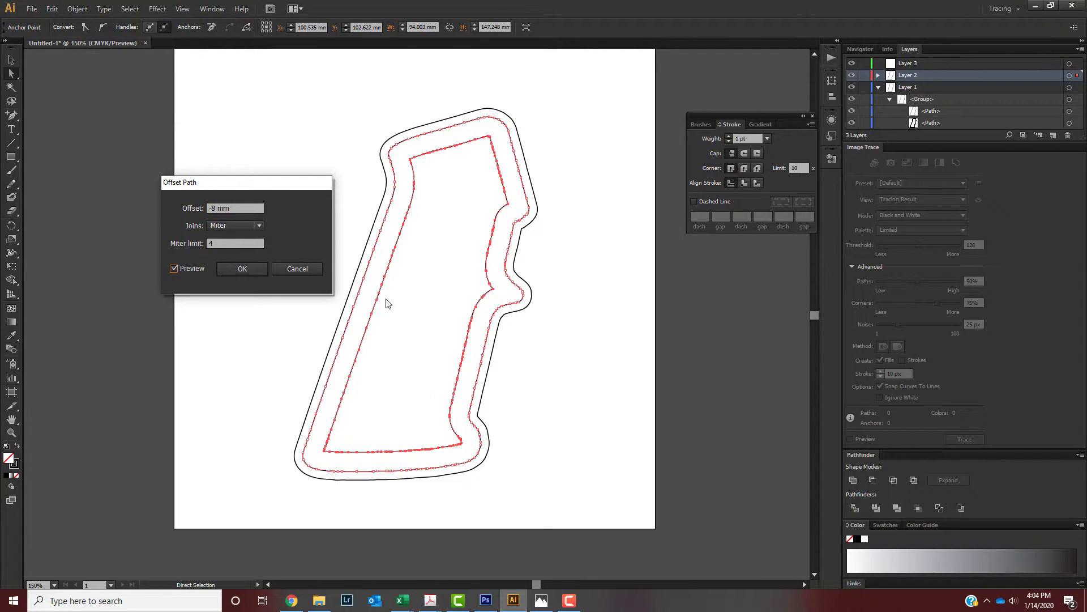
click(242, 268)
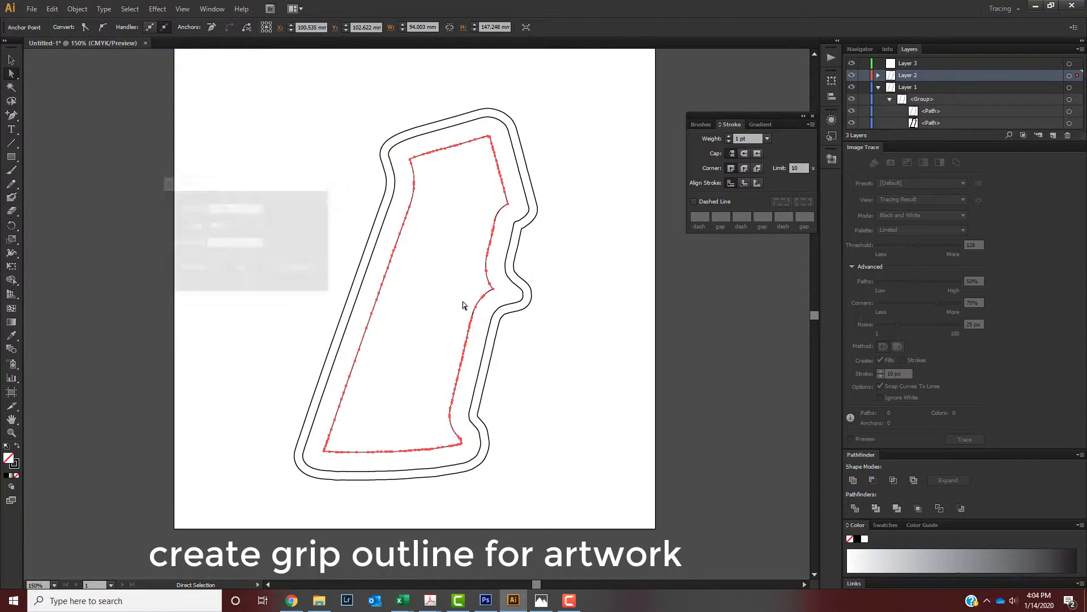
- Delete the anchor points forming the pointed finger bump on the front edge of the innermost outline
click(493, 289)
click(493, 289)
click(643, 317)
key(ctrl+plus)
key(ctrl+plus)
key(ctrl+plus)
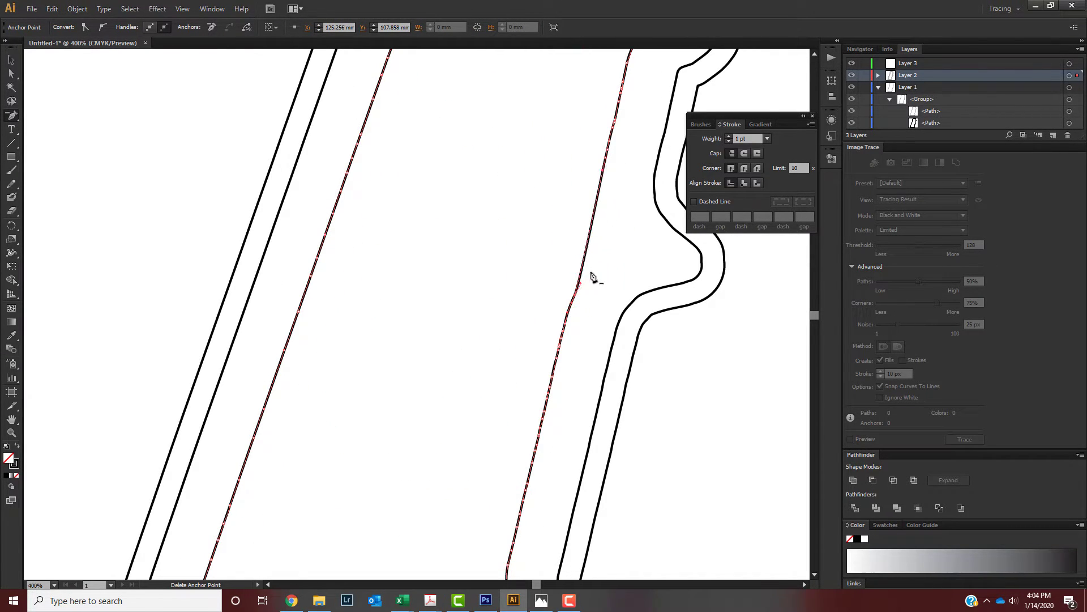
- Delete the anchor points forming the flared bottom front corner of the innermost outline
key(ctrl+minus)
key(ctrl+minus)
key(ctrl+minus)
key(ctrl+plus)
key(ctrl+plus)
key(ctrl+plus)
key(ctrl+plus)
scroll(667, 376, down, 5)
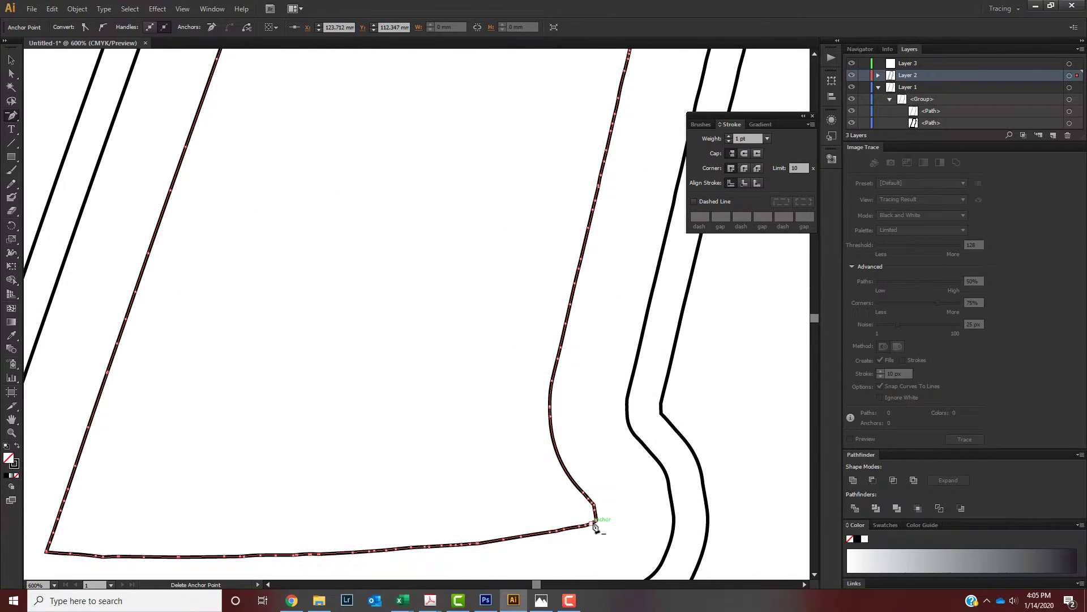
click(597, 510)
key(Return)
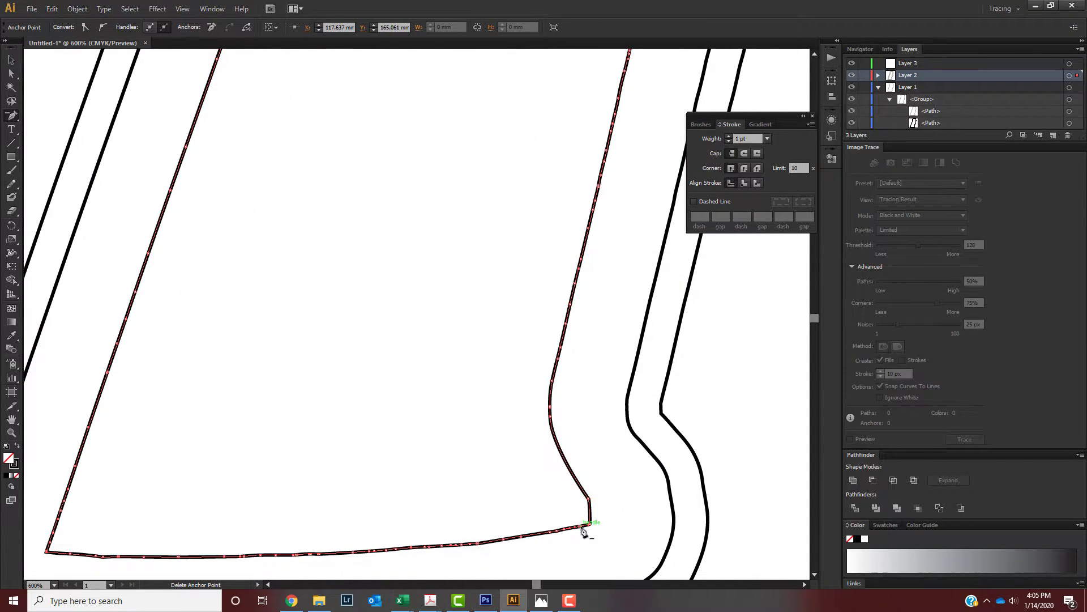
drag(583, 530, 527, 535)
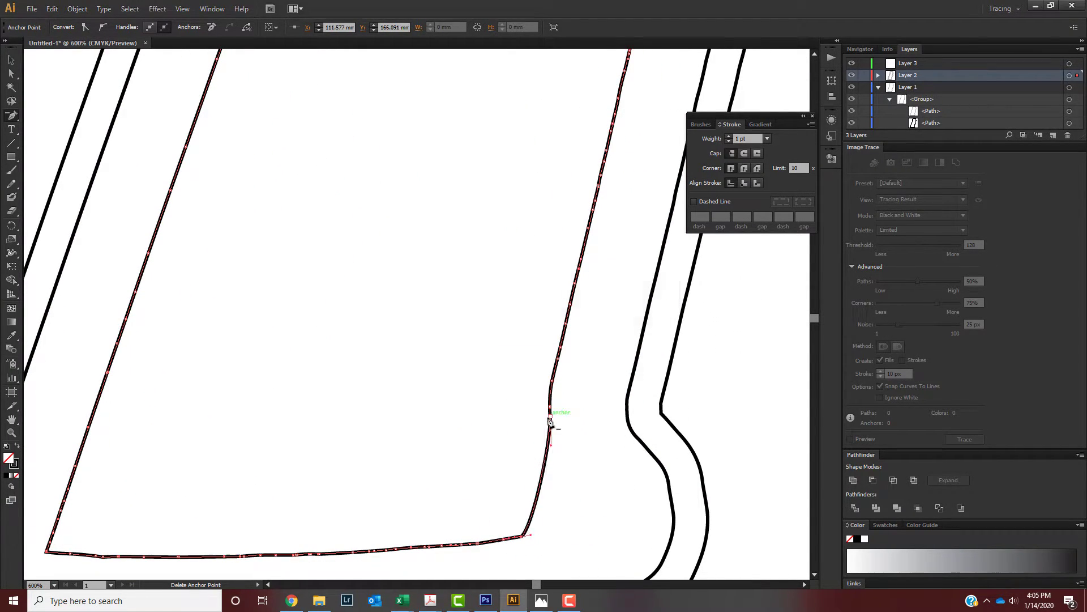
- Remove the excess anchor points along the lower front edge of the innermost outline to smooth it, keeping the bottom corner
click(550, 421)
click(525, 534)
key(ctrl+z)
key(ctrl+z)
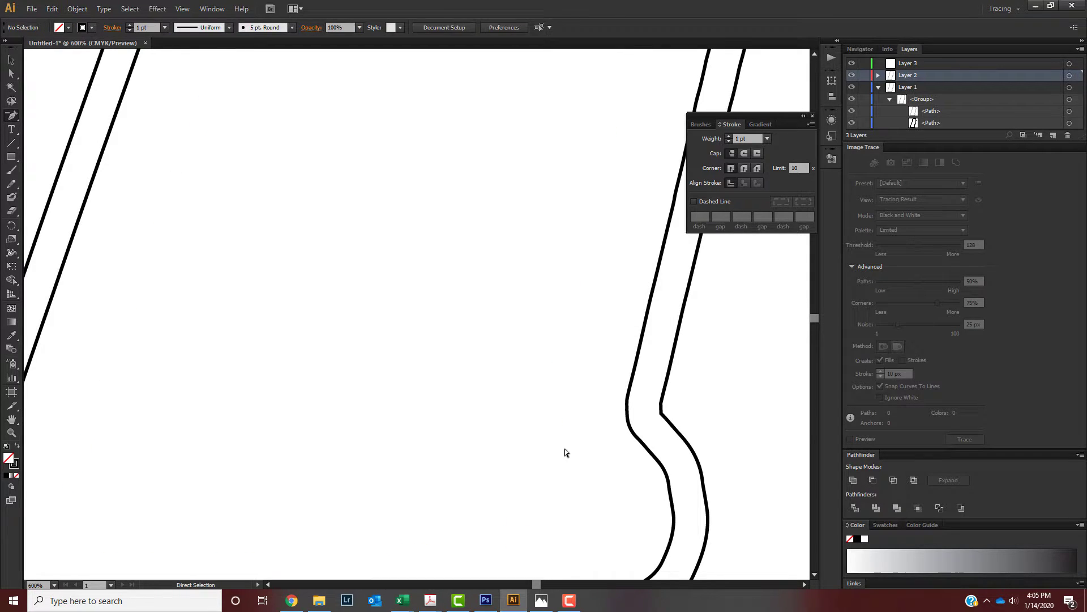
click(553, 392)
click(565, 330)
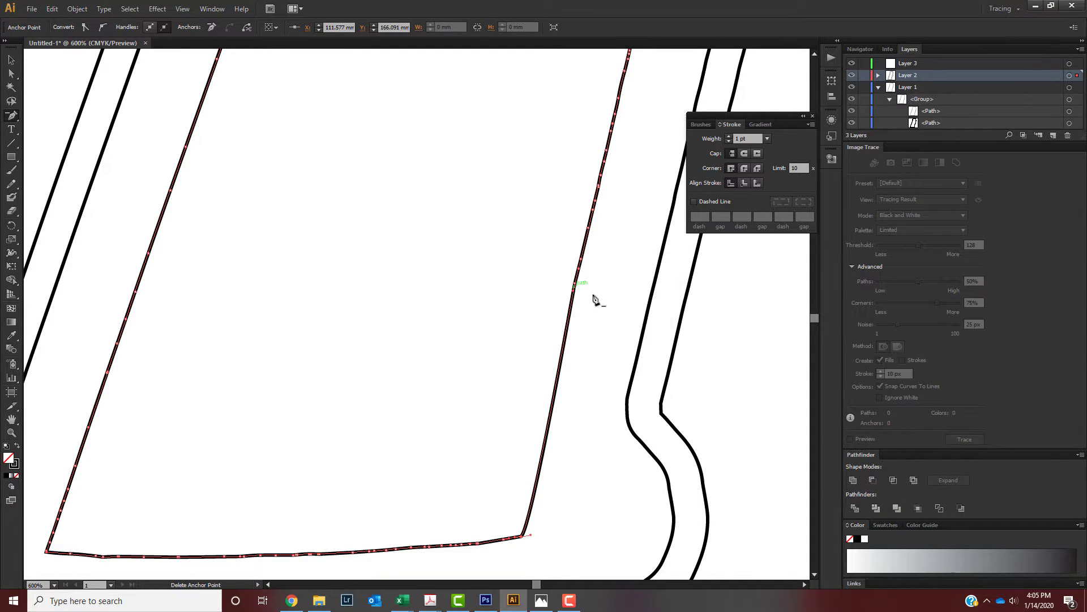
click(574, 283)
click(581, 258)
- Select the reshaped innermost outline as a whole object with the Selection tool
key(ctrl+minus)
key(ctrl+minus)
key(ctrl+minus)
key(ctrl+minus)
key(v)
click(557, 320)
scroll(557, 324, up, 4)
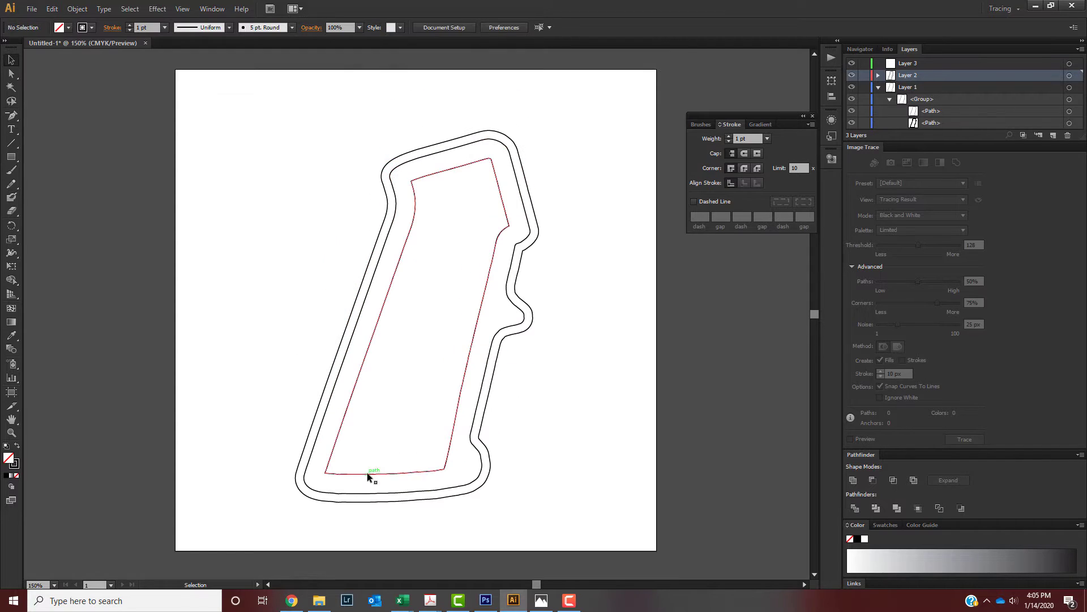
click(369, 474)
click(428, 293)
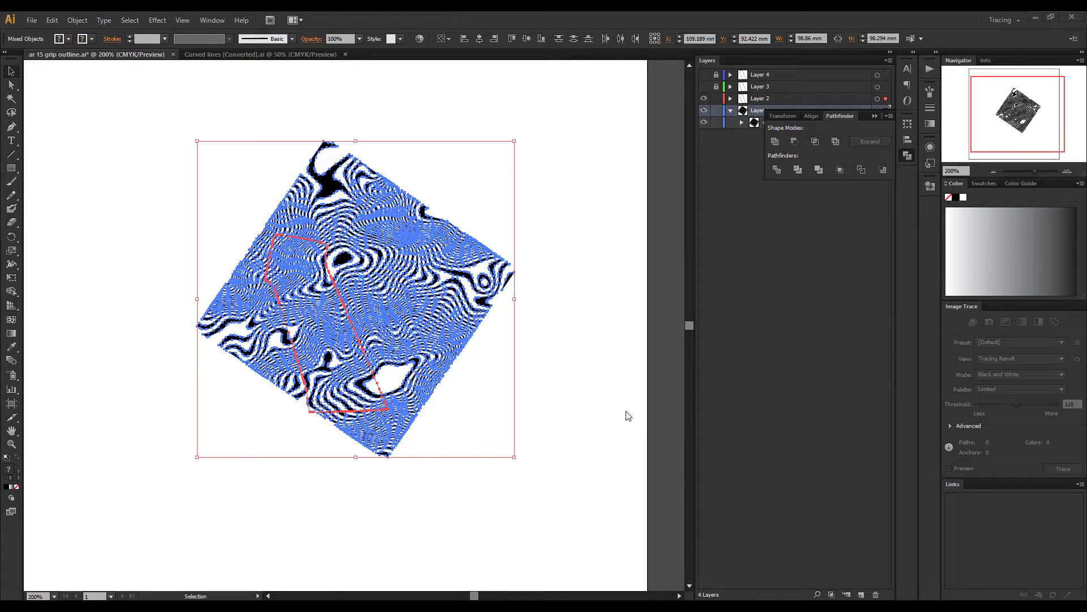
- Combine the curved-line artwork with the innermost grip outline using Minus Back, keeping only the artwork inside the outline
drag(864, 114, 817, 213)
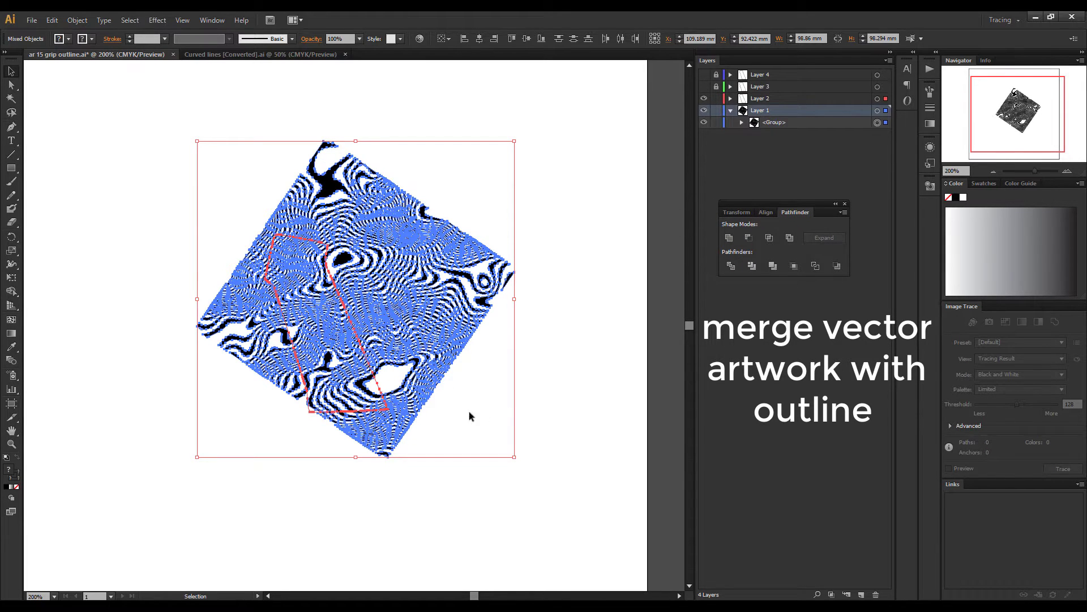
key(ctrl+=)
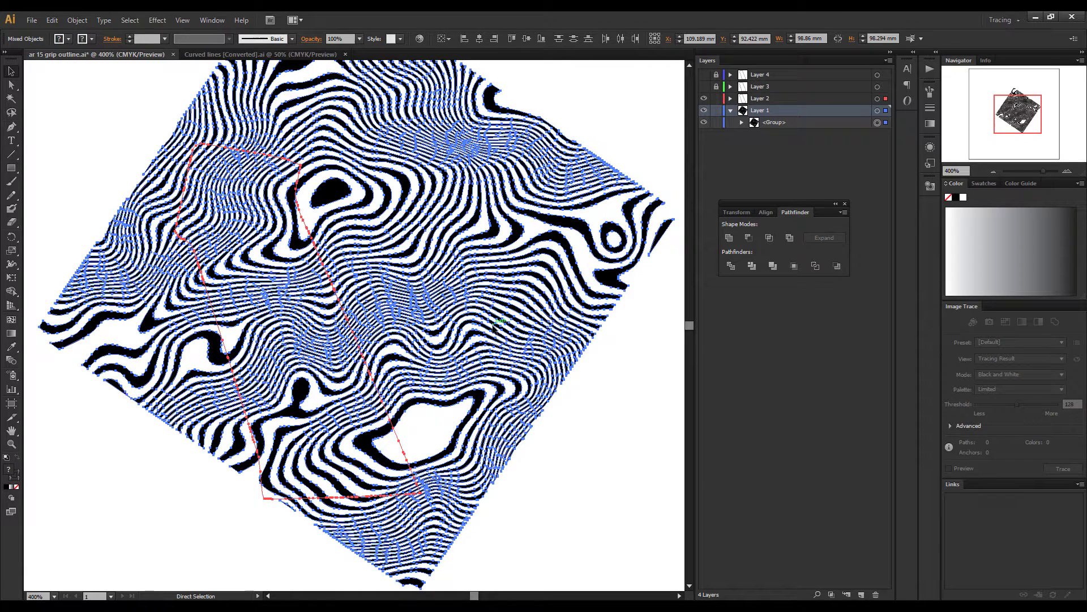
click(836, 266)
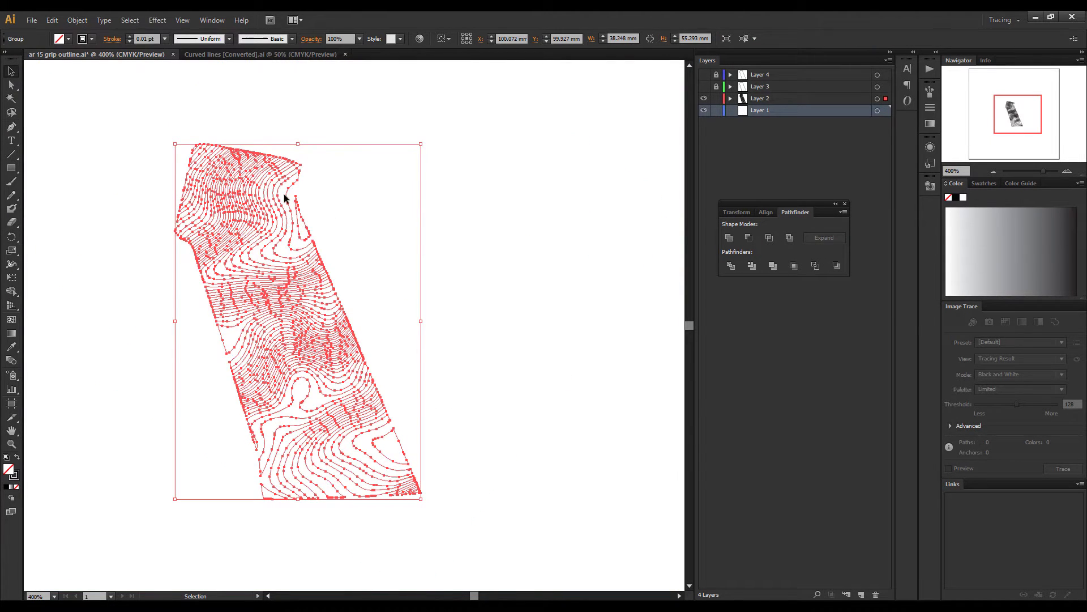
- Deselect the merged grip artwork and make Layer 3 and Layer 4 visible
drag(521, 475, 141, 92)
click(507, 443)
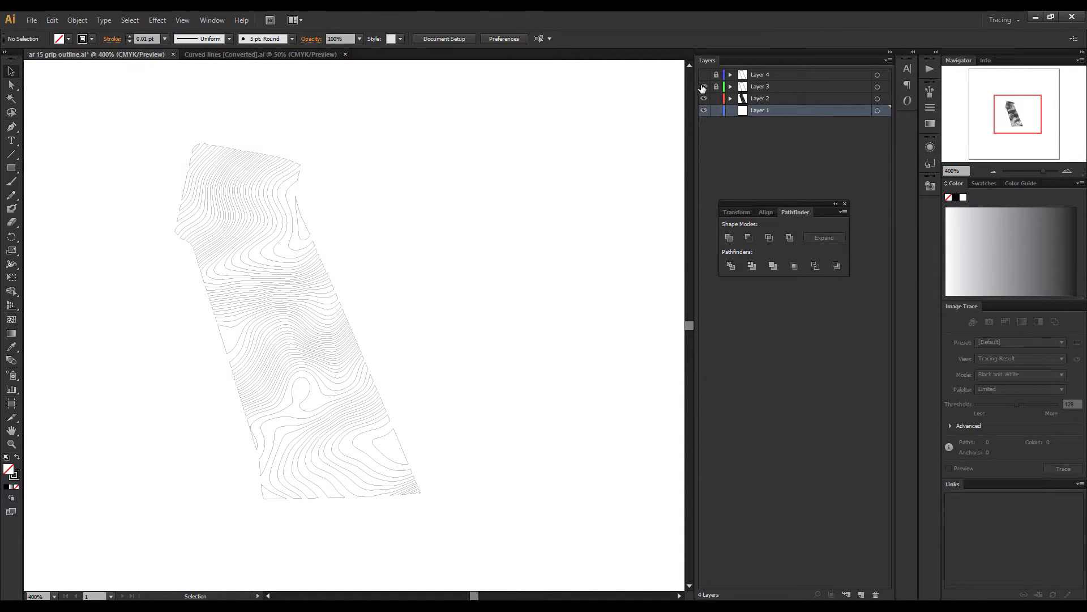
drag(704, 87, 704, 75)
scroll(294, 321, up, 1)
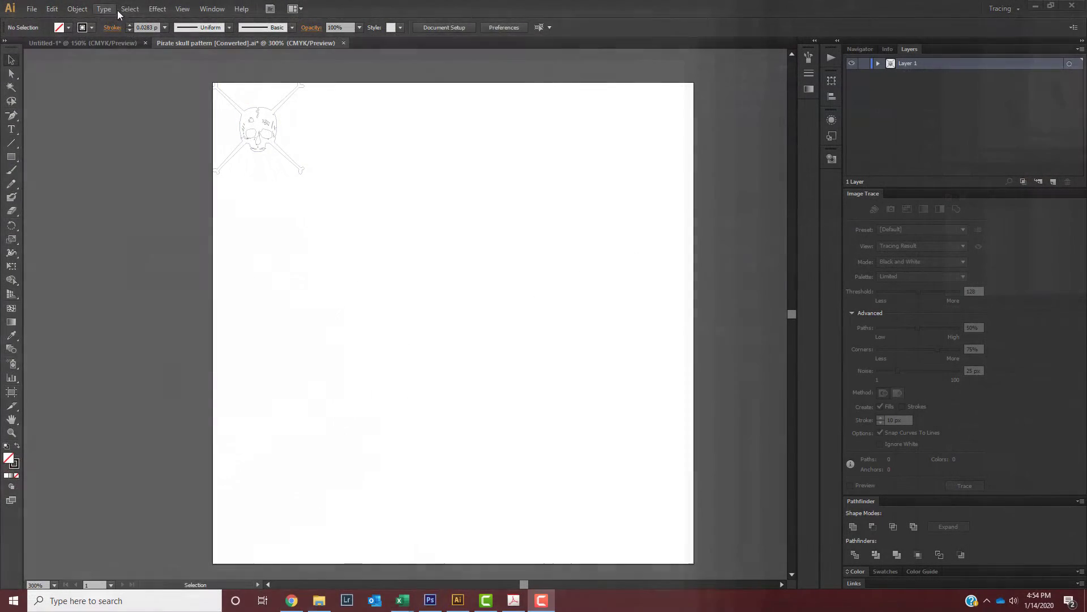
- Select the skull-and-crossbones group at the artboard's upper corner
click(261, 138)
click(157, 9)
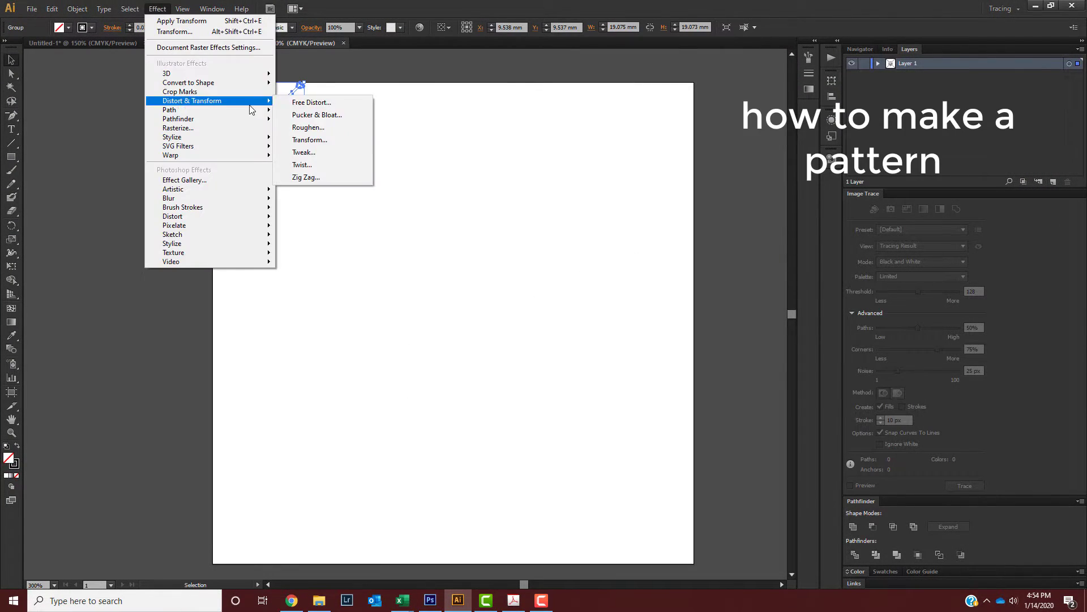
click(316, 140)
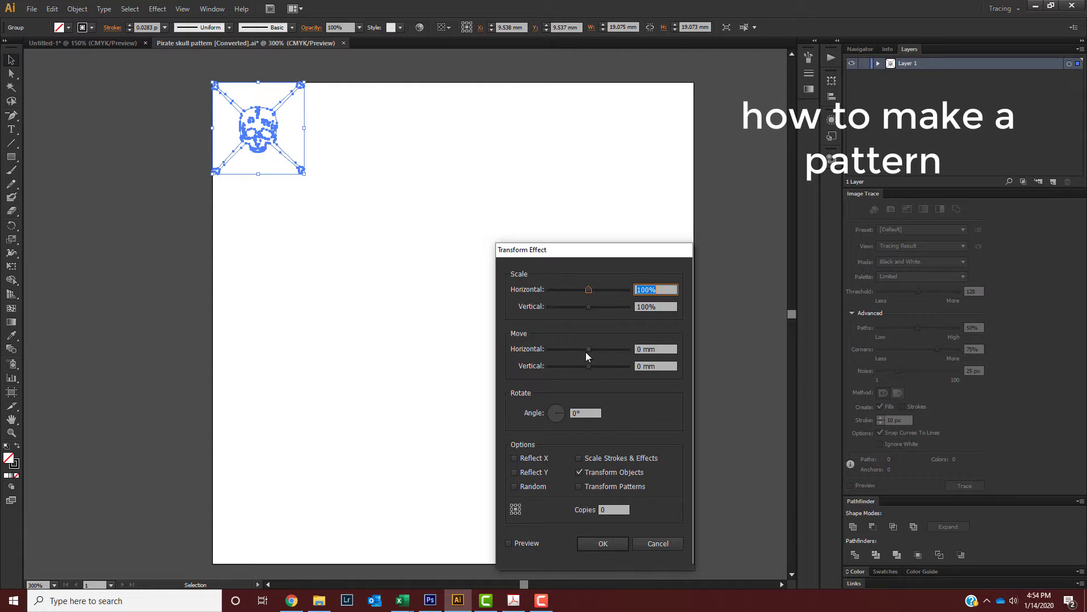
text(10)
click(527, 544)
drag(606, 349, 609, 352)
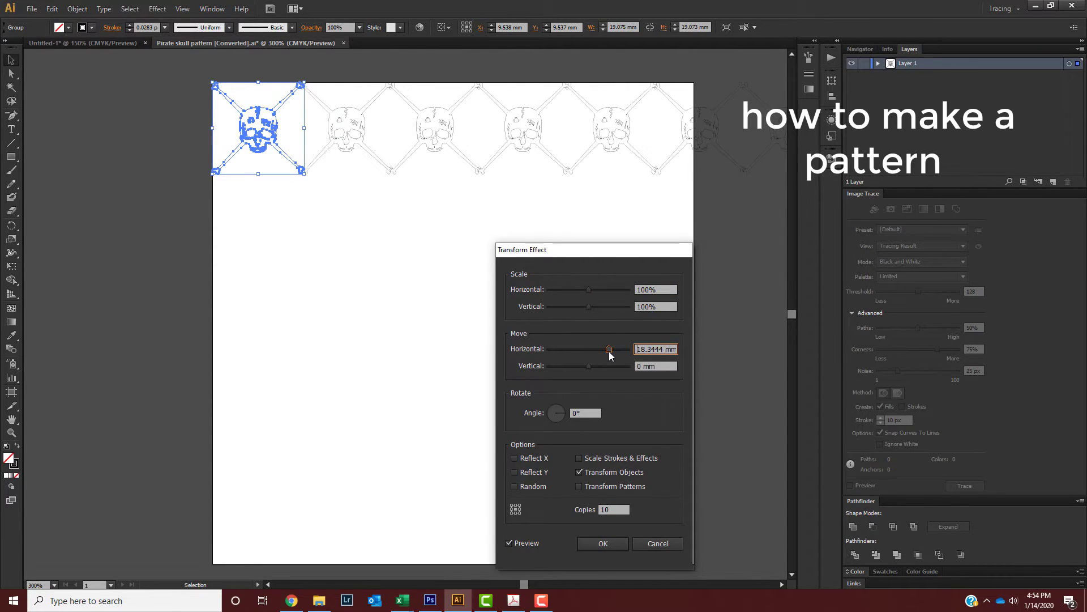
key(Escape)
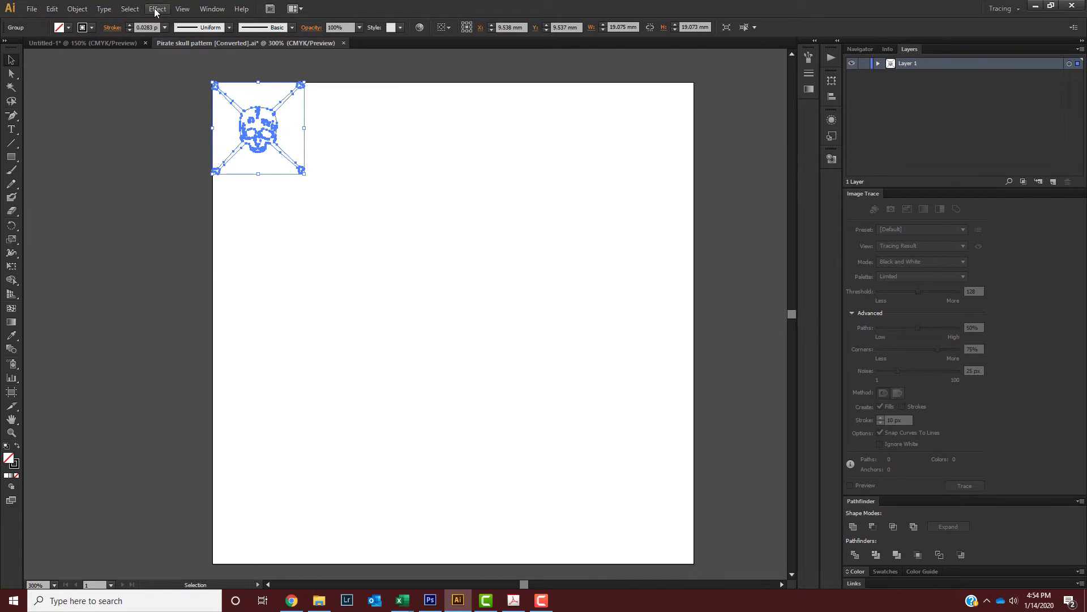
- Apply a Transform effect to the skull group with a horizontal move of 19 mm and 15 copies
click(156, 8)
click(316, 140)
text(15)
click(527, 542)
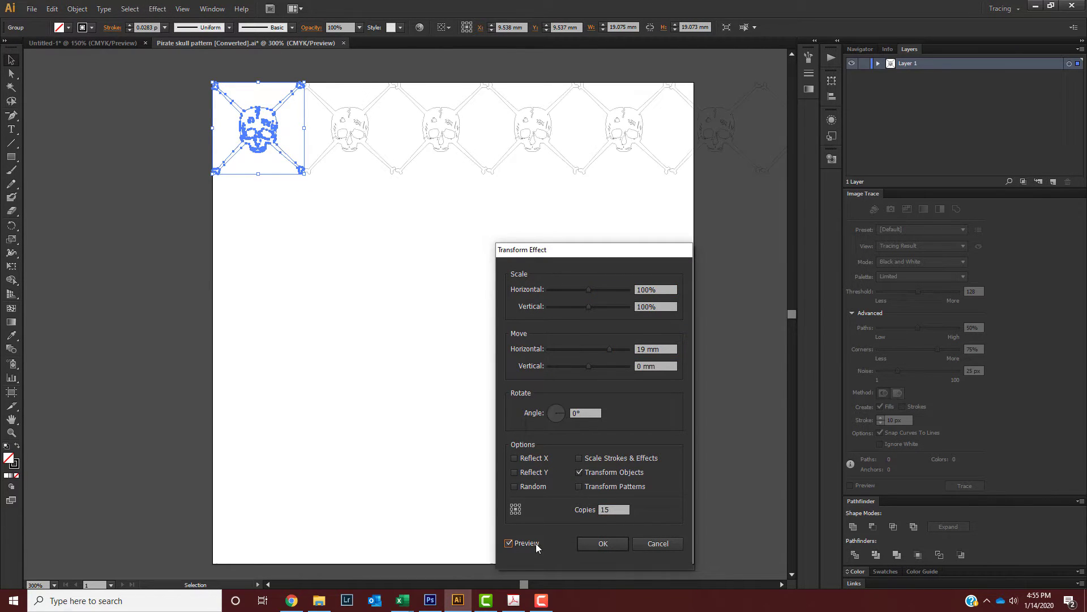
key(Return)
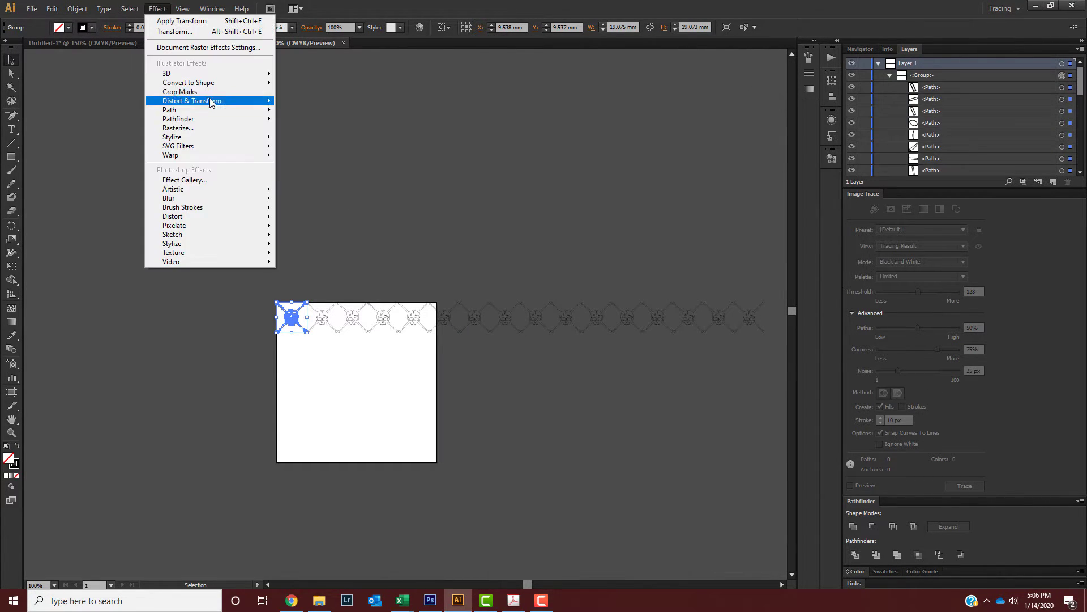
- Try to repeat the skull row down the artboard with a second Transform effect using a vertical move
click(316, 141)
click(515, 542)
drag(589, 366, 610, 369)
click(644, 366)
key(BackSpace)
text(9)
key(Return)
key(ctrl+equal)
key(ctrl+equal)
key(ctrl+equal)
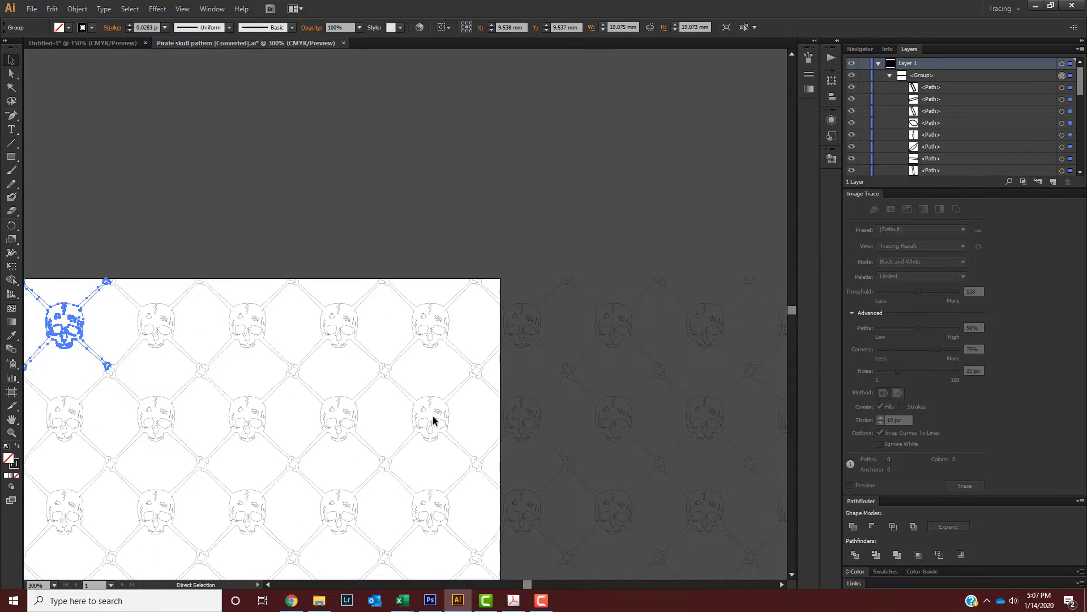
scroll(432, 421, down, 2)
key(ctrl+z)
- Apply a second Transform effect that repeats the skull row downward with 10 copies, spaced so the crossbones of neighbouring rows meet
click(158, 8)
mouse_move(172, 99)
click(316, 140)
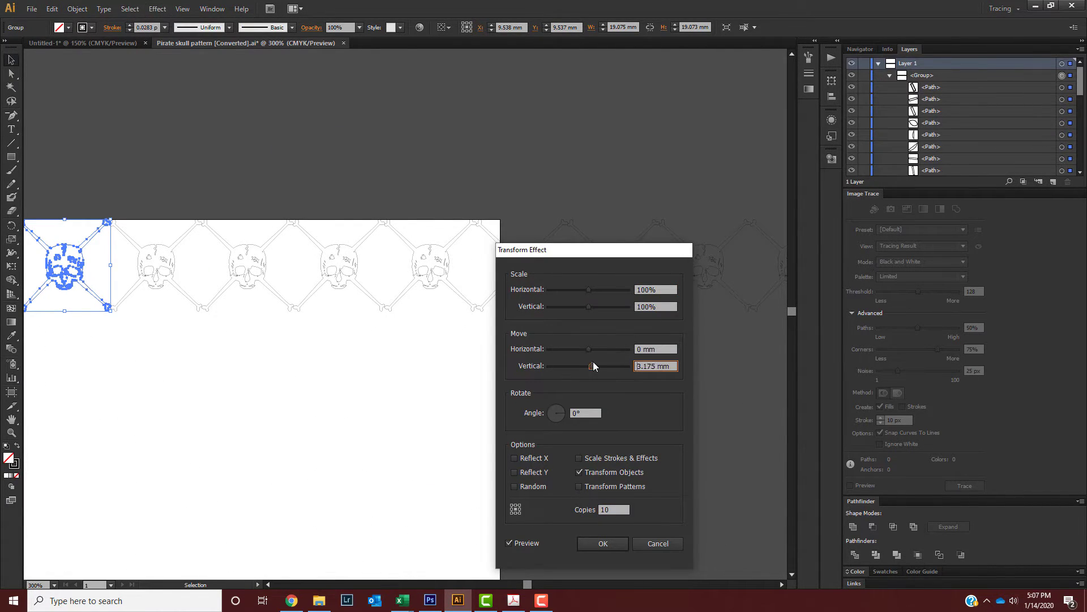
drag(593, 366, 611, 369)
click(590, 547)
key(ctrl+minus)
key(ctrl+minus)
key(ctrl+minus)
key(ctrl+minus)
key(ctrl+minus)
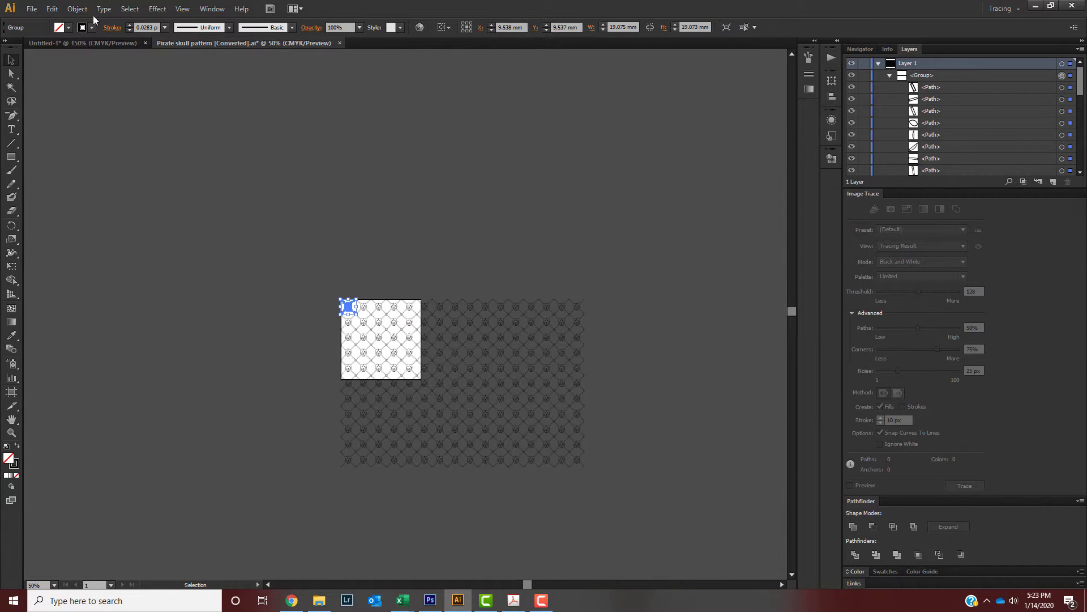
- Flatten the transparency of the skull pattern with all strokes converted to outlines and line art resolution at 300 ppi
click(77, 9)
click(189, 191)
drag(600, 213, 619, 224)
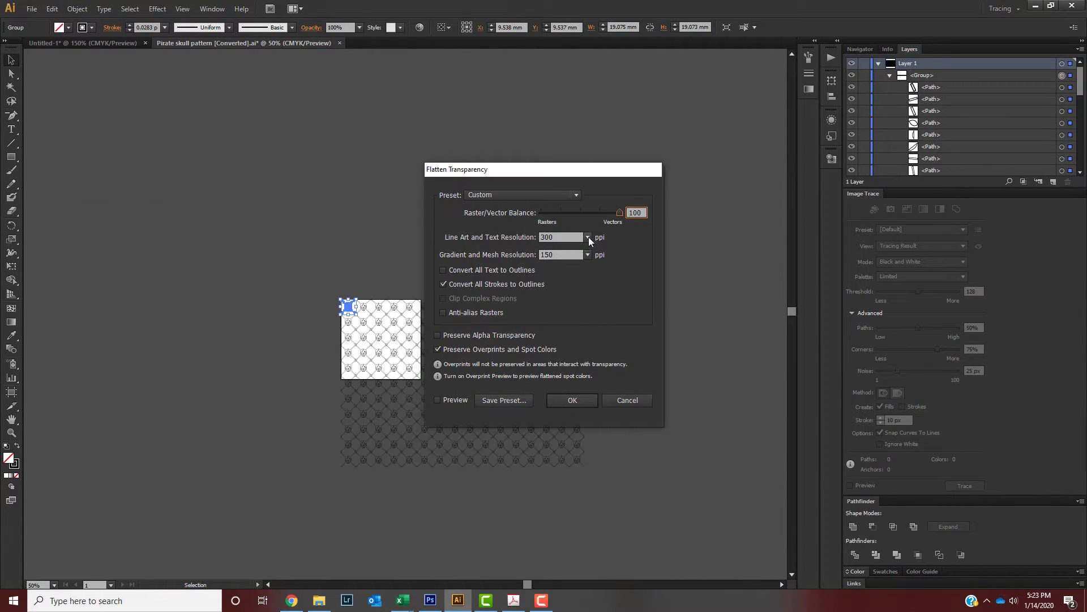
click(437, 400)
drag(482, 169, 92, 262)
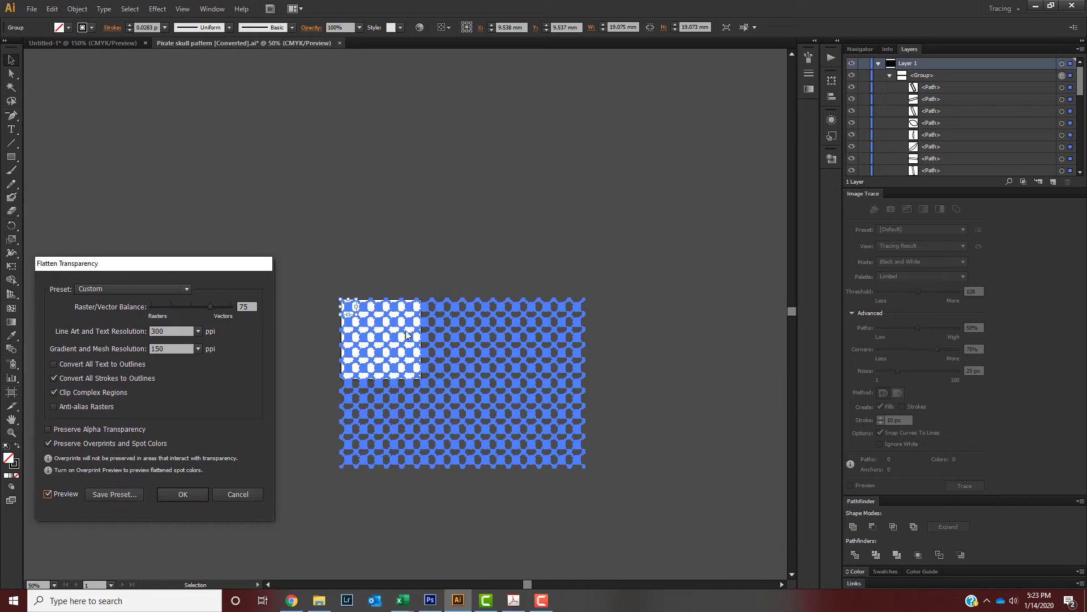
click(188, 494)
- Select the flattened skull pattern, expand its group in the layer list and ungroup it
click(534, 427)
key(ctrl+plus)
key(ctrl+plus)
key(ctrl+plus)
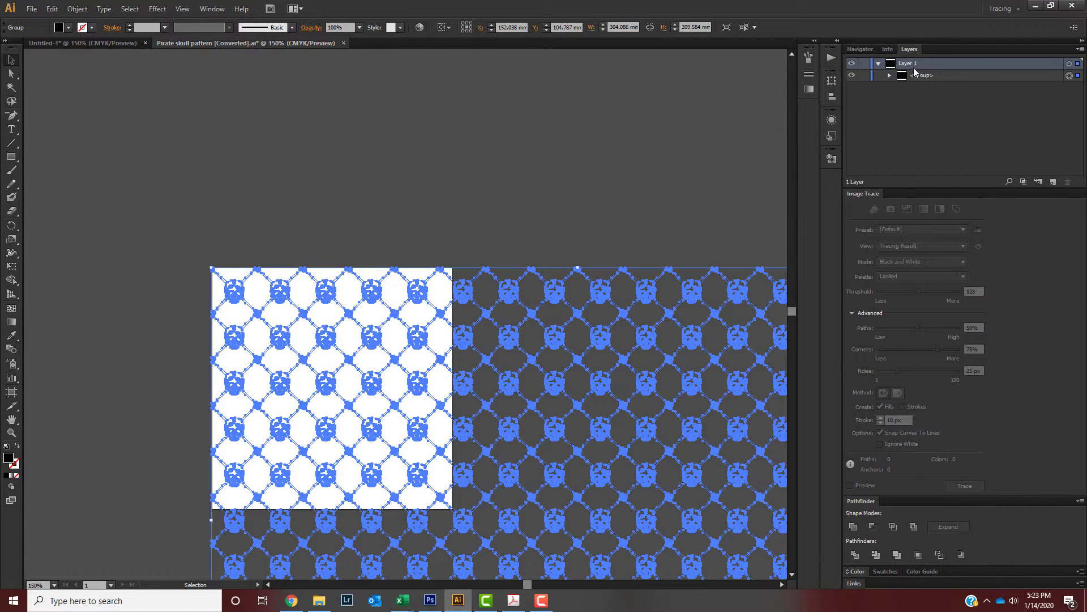
click(889, 75)
right_click(644, 303)
click(687, 370)
click(520, 291)
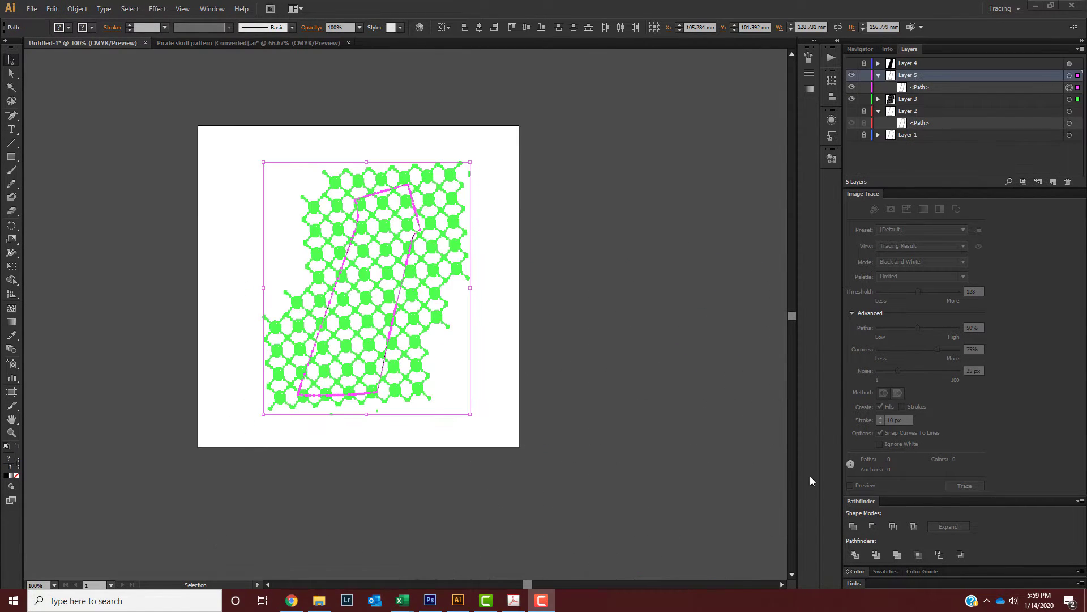
- Select the skull pattern on Layer 3 together with the grip outline on Layer 5 and make a clipping mask
click(453, 385)
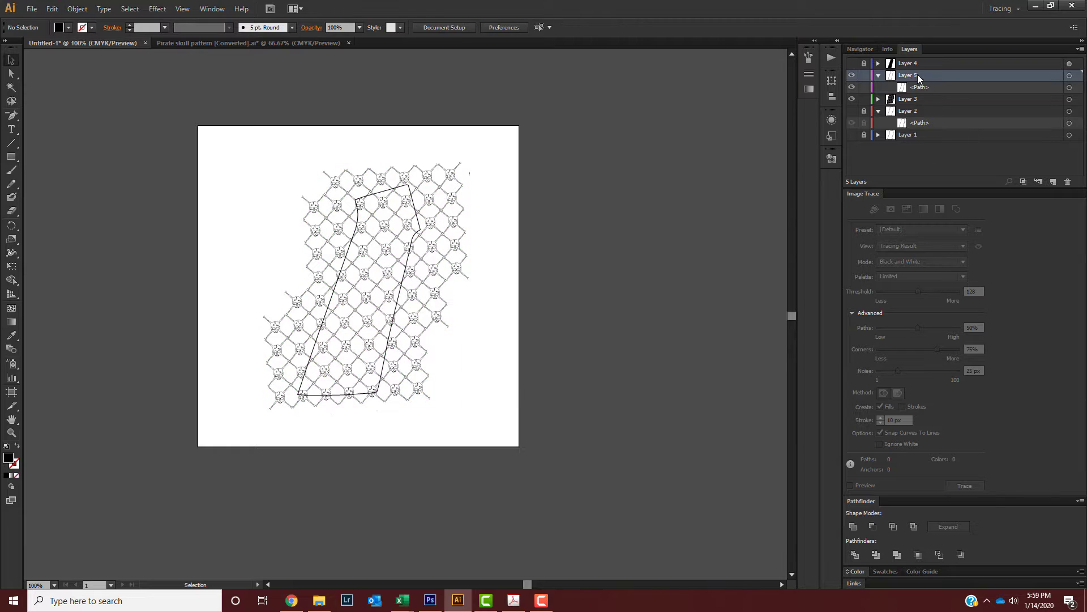
click(1069, 76)
click(1069, 99)
shift+click(1070, 88)
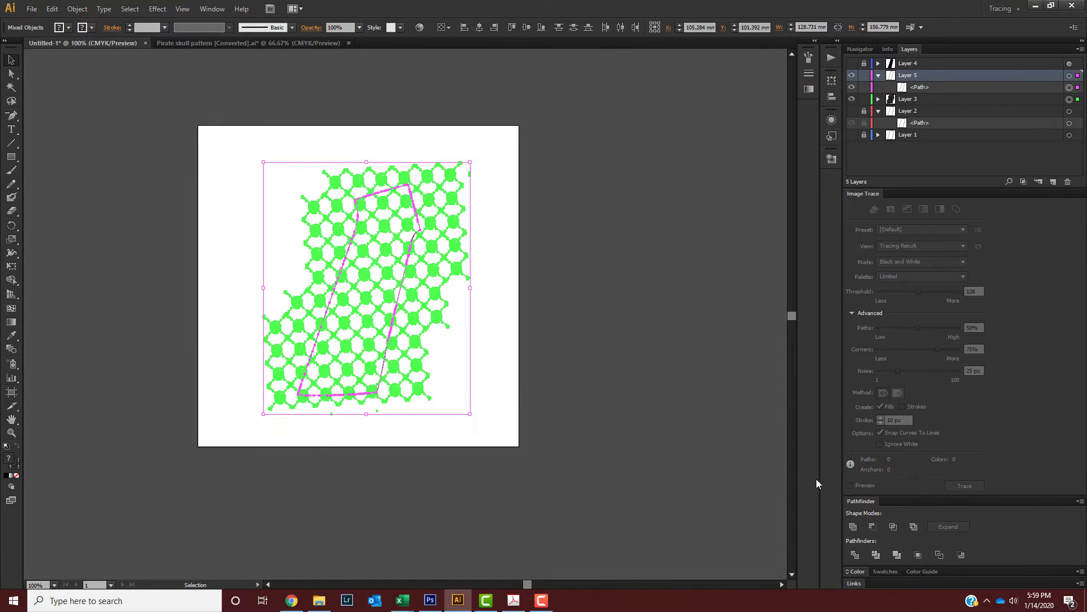
key(ctrl+7)
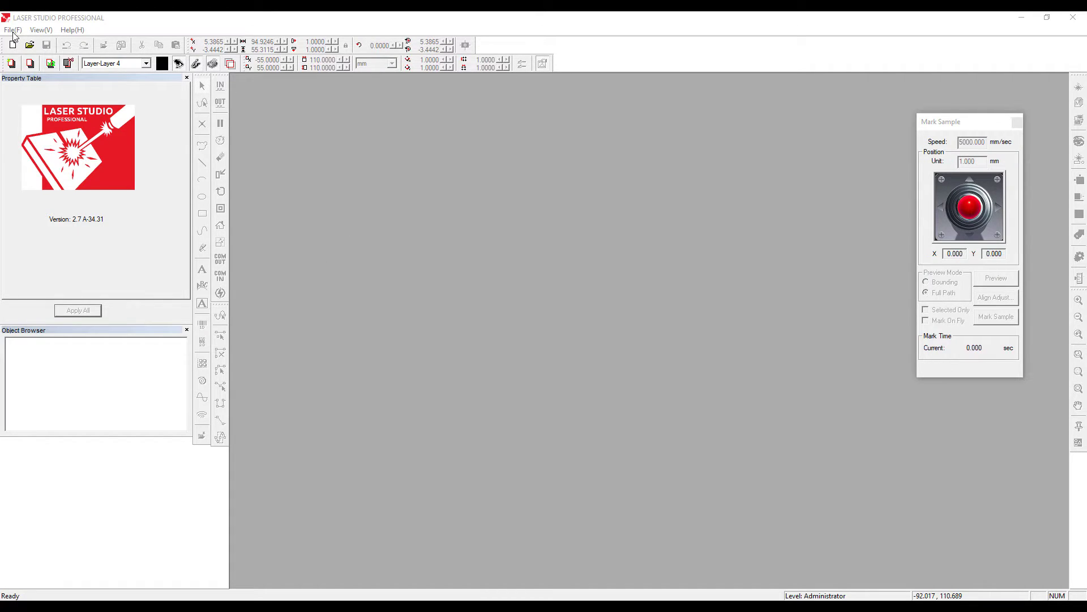
- Switch to Laser Studio Professional, create a new document and open the file "curved line grip .ezm"
click(13, 31)
click(26, 43)
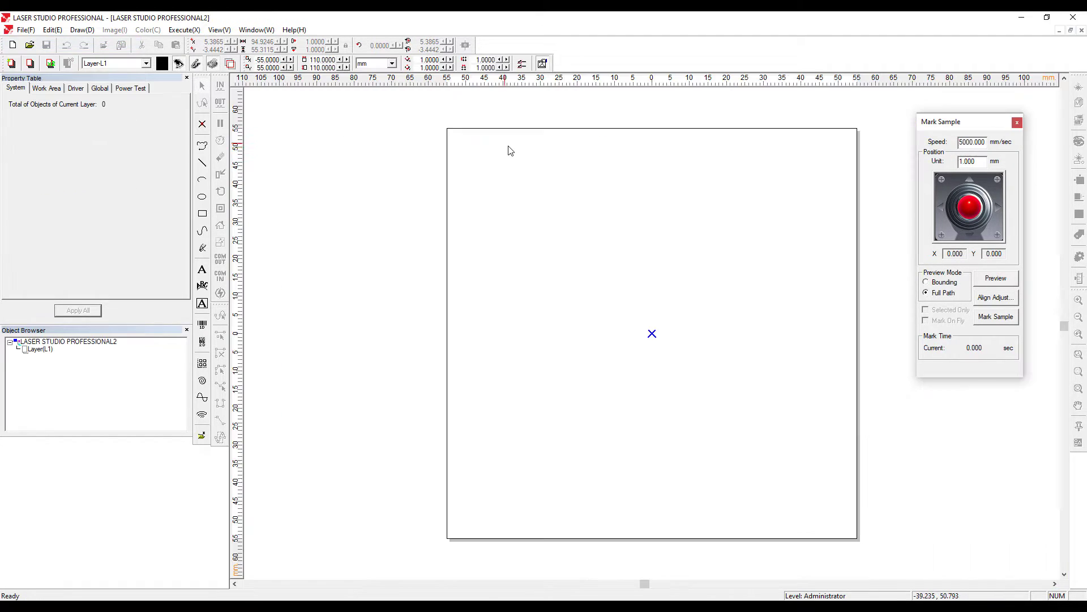
click(25, 29)
click(25, 54)
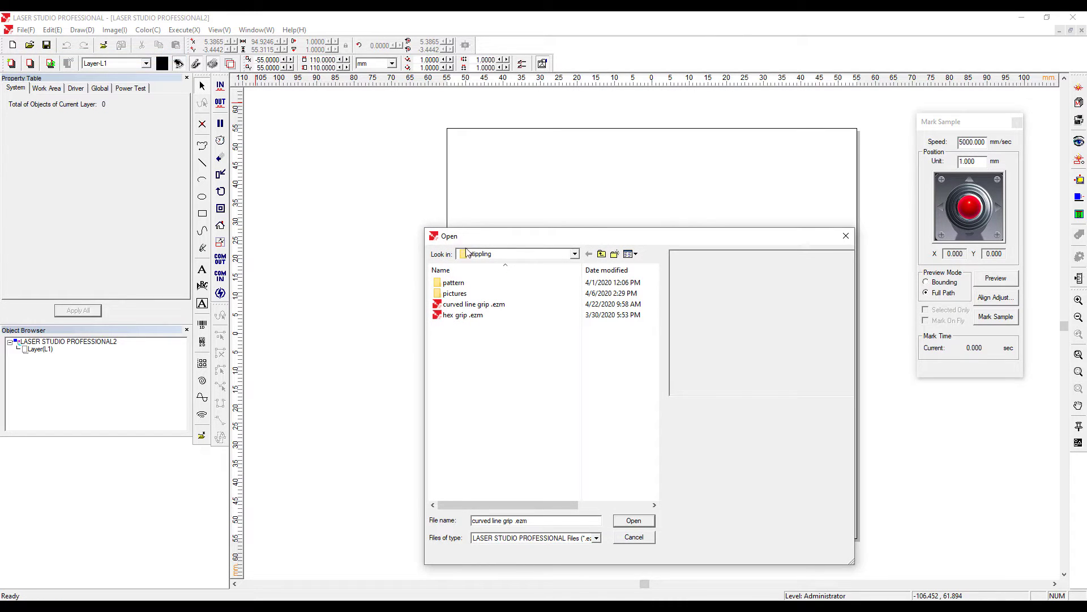
click(476, 305)
double_click(478, 306)
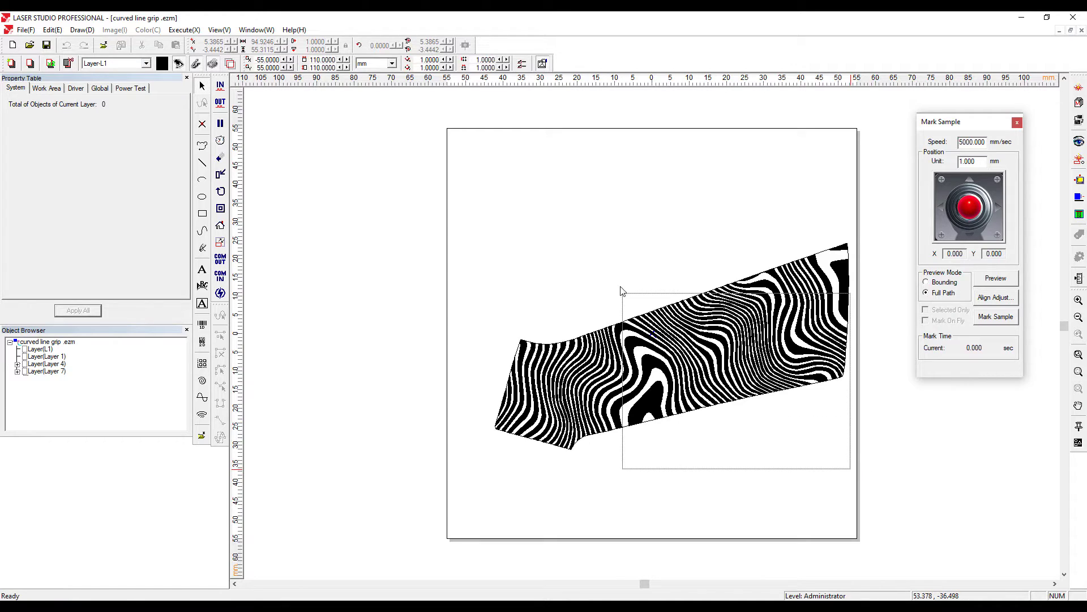
drag(622, 290, 623, 231)
click(572, 510)
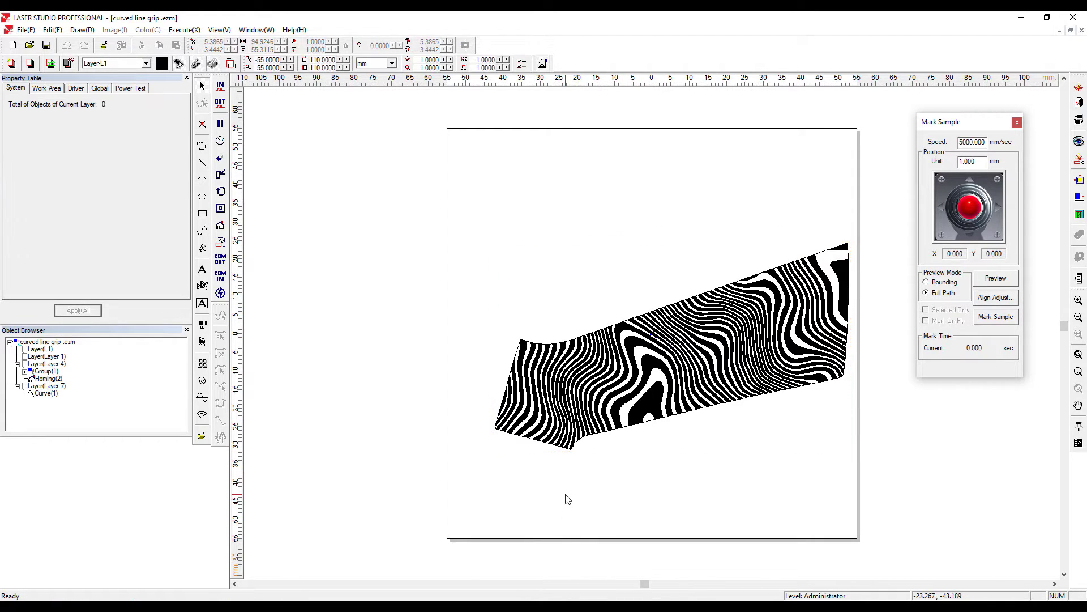
scroll(565, 498, down, 1)
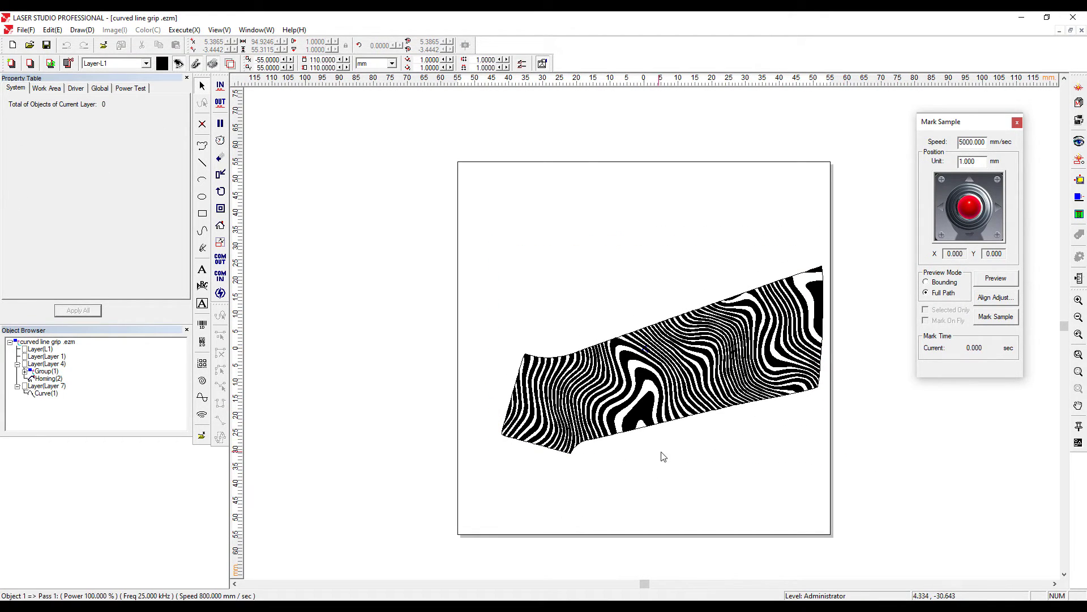
- Hide Layer 4 and show it again to examine the grip outline on Layer 7 without the curved-line pattern
click(627, 417)
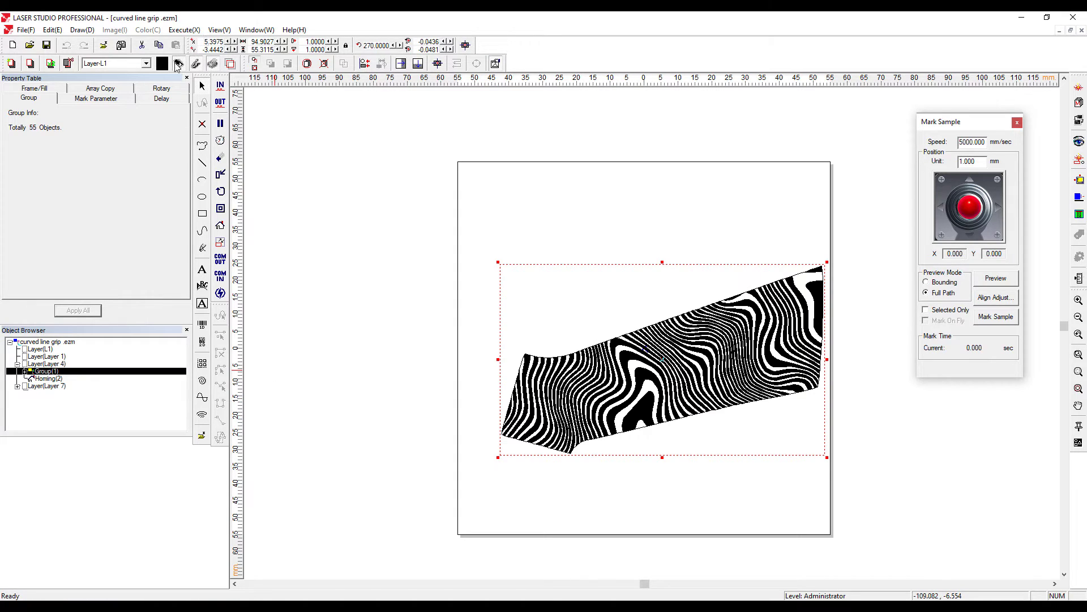
click(178, 64)
click(48, 364)
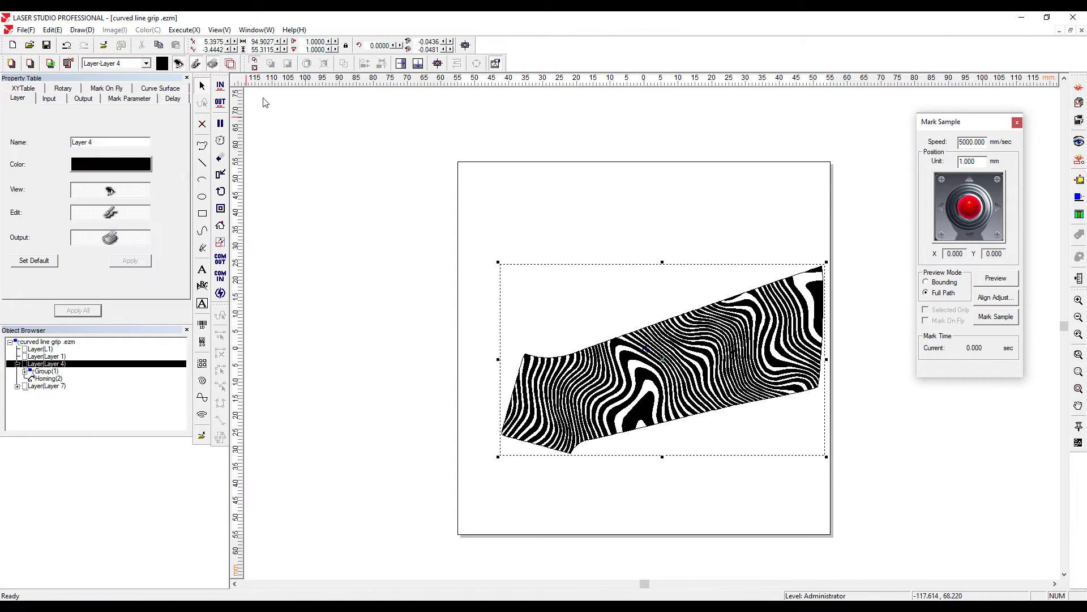
click(182, 64)
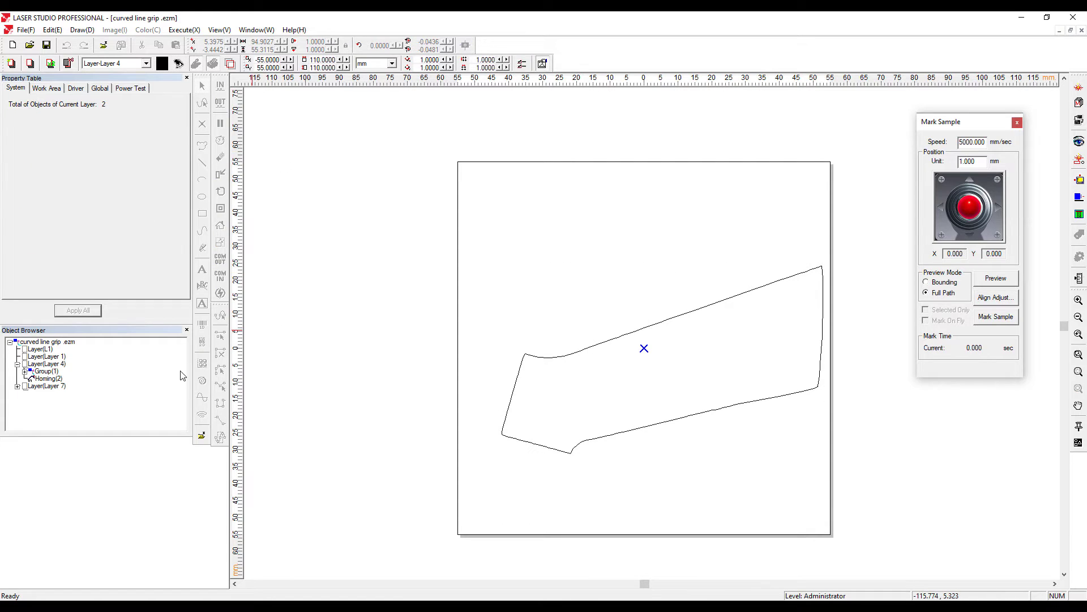
click(59, 386)
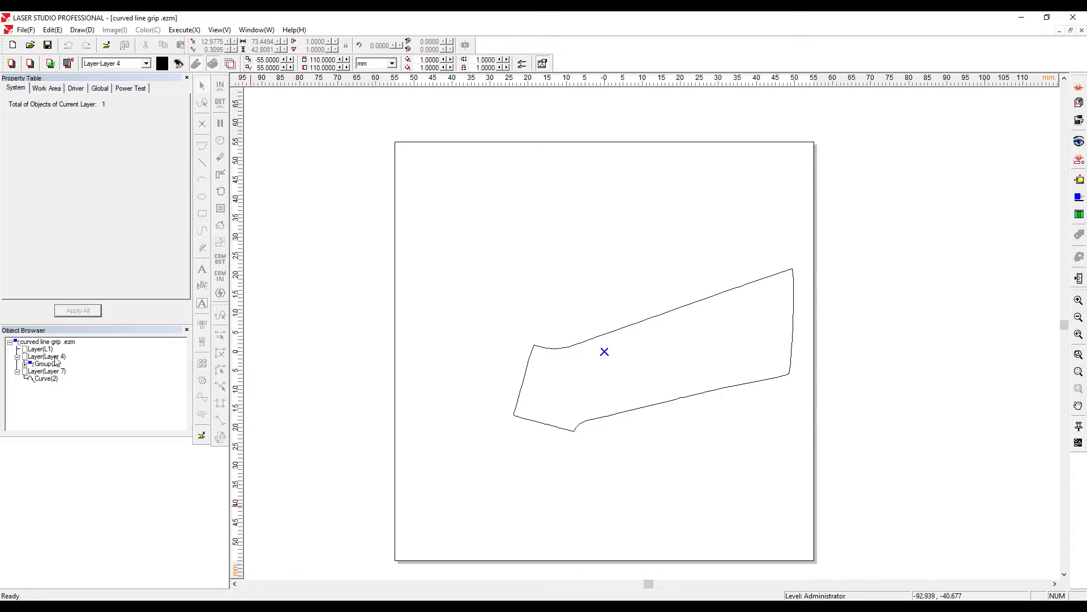
click(179, 63)
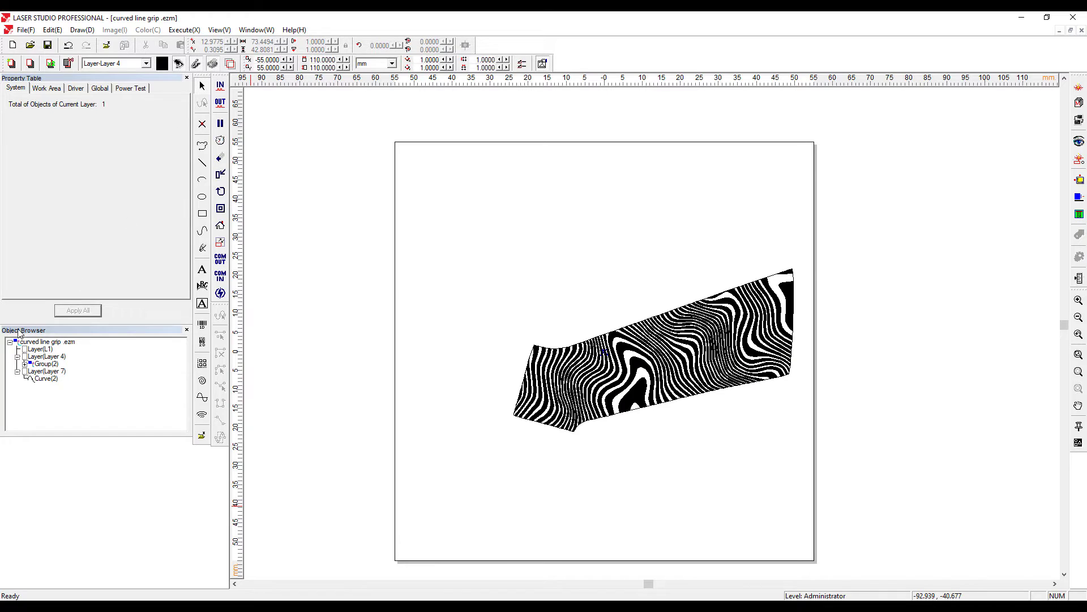
- Select the curved-line pattern group together with the grip outline curve
drag(753, 454, 340, 253)
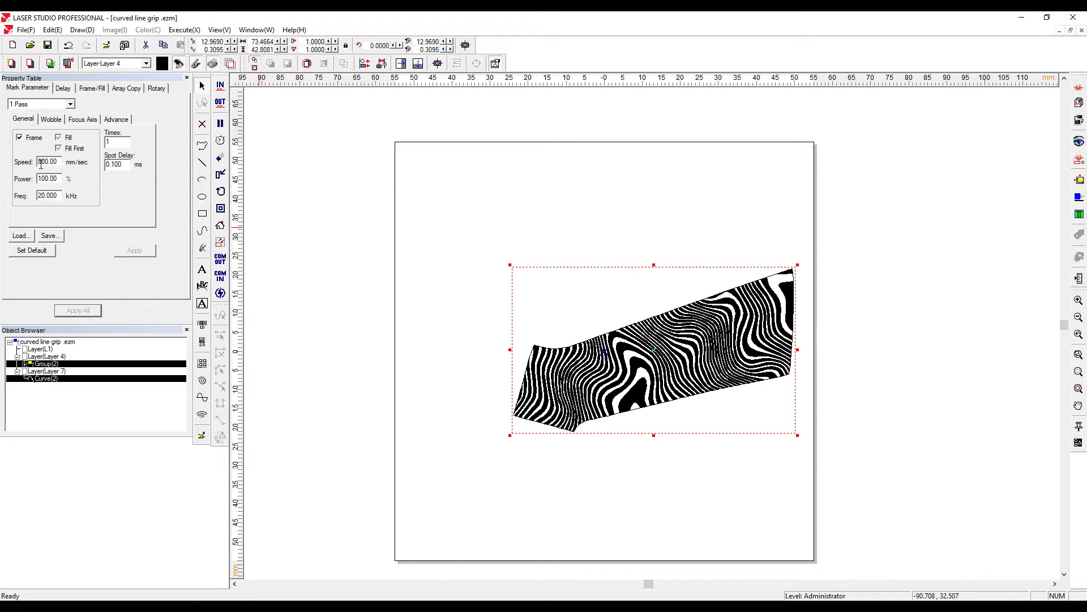